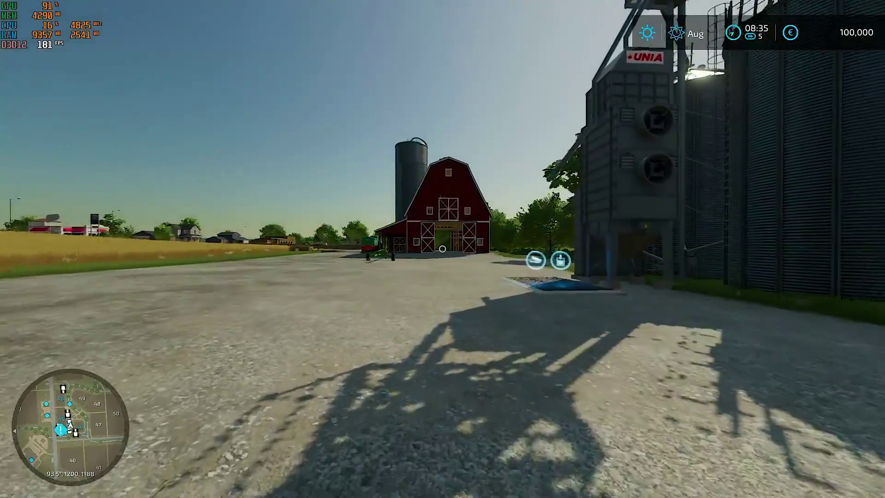
key("w")
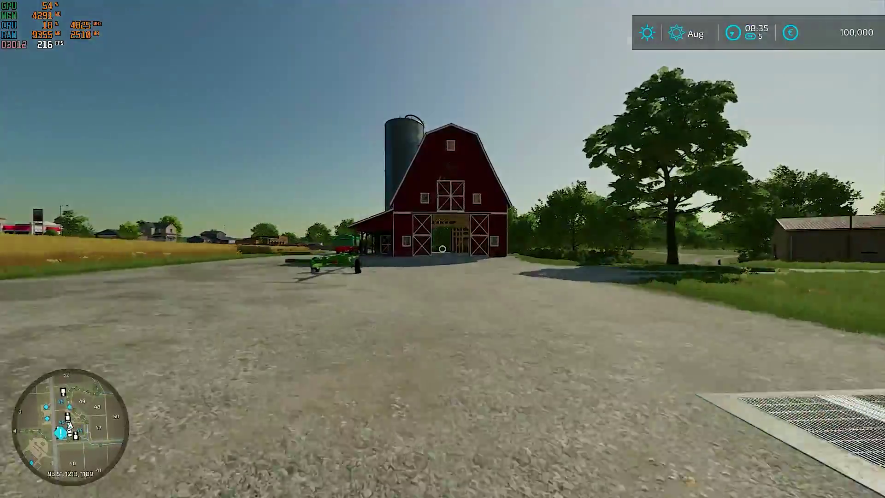
key("w")
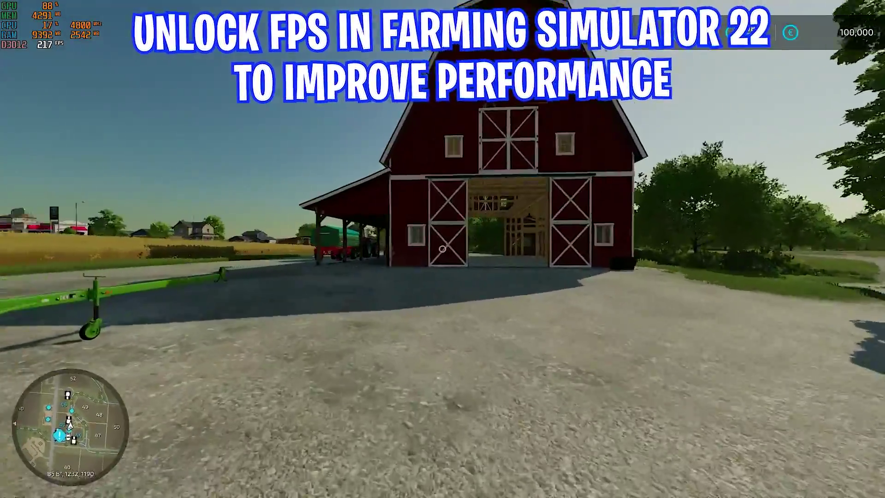
key("w")
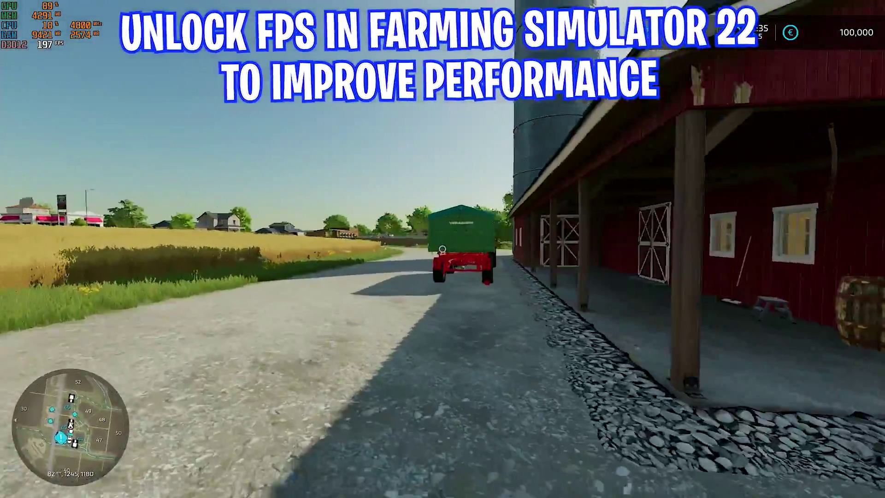
key("w")
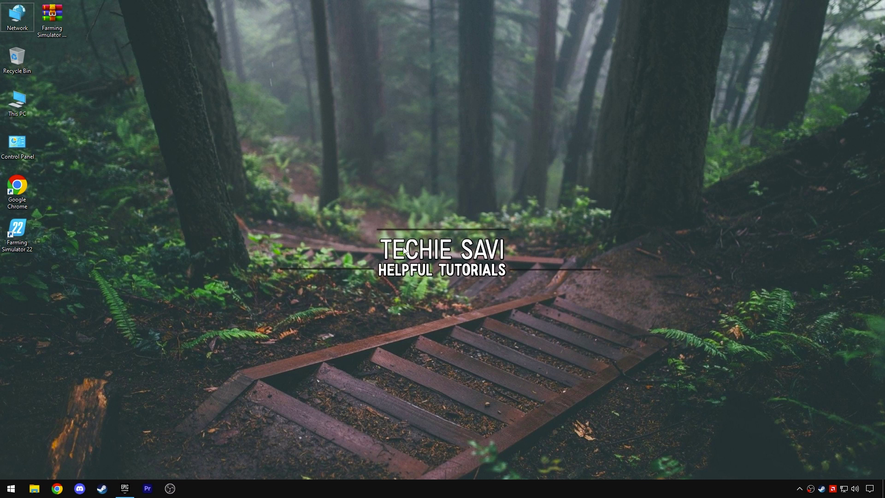
Open Farming Simulator 22's installation folder from its management options in the Epic Games library.
left_click(125, 488)
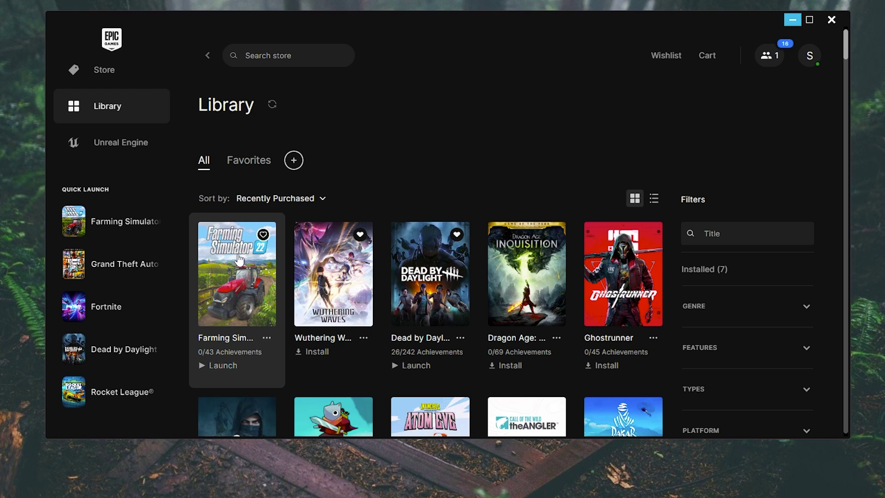
right_click(239, 260)
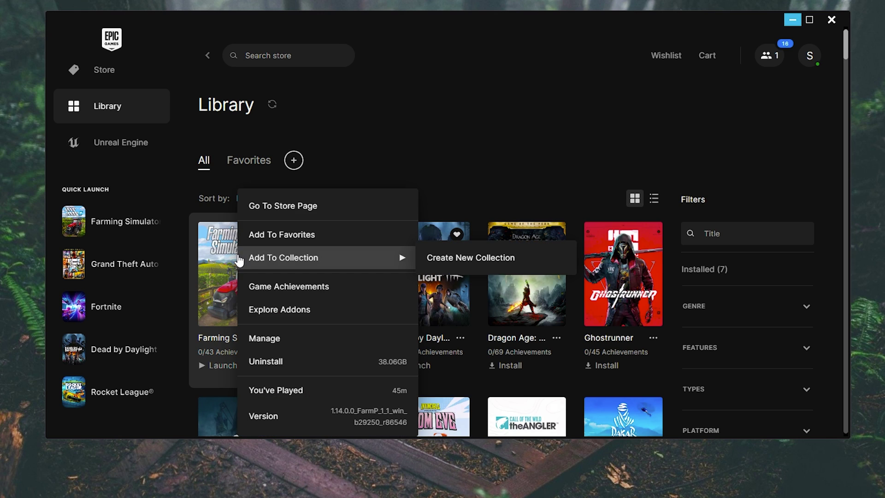
left_click(269, 343)
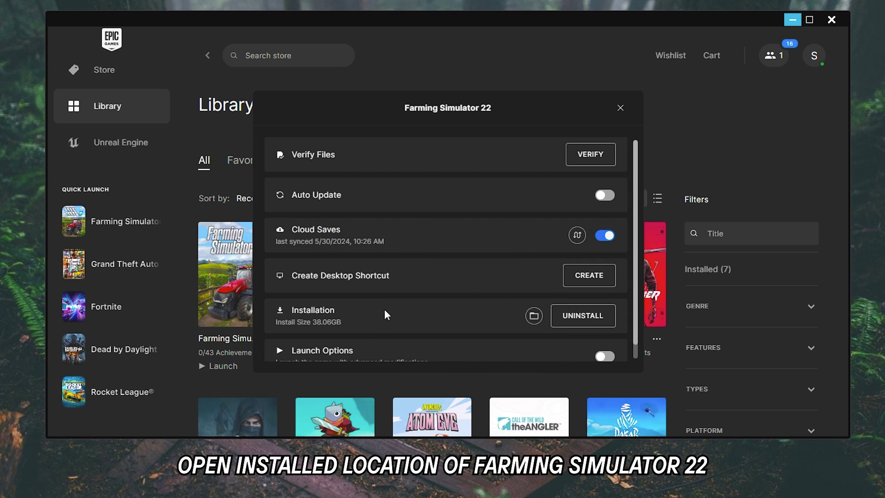
scroll(386, 314, "down", 1)
left_click(533, 300)
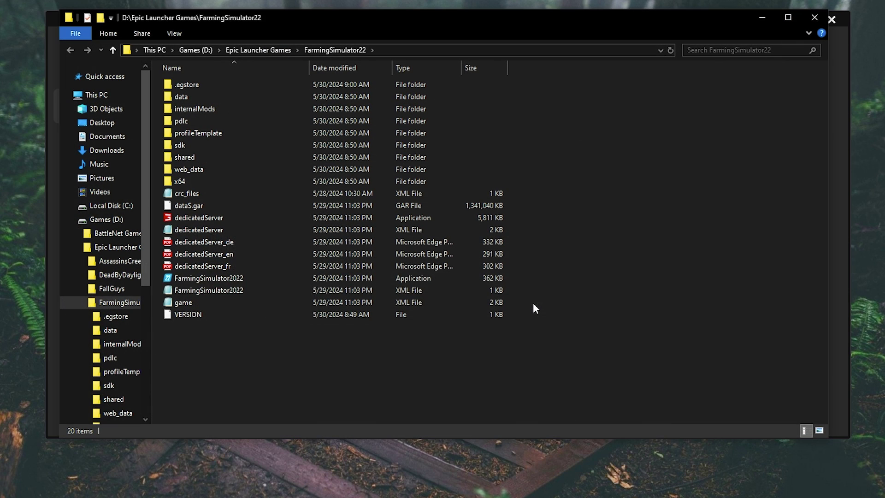
left_click(71, 219)
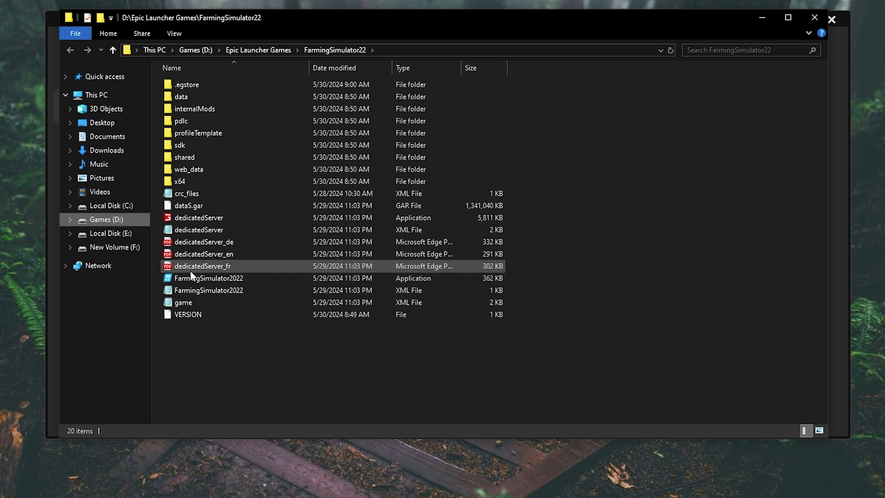
Open the compatibility properties of the FarmingSimulator2022 application and disable fullscreen optimizations.
left_click(220, 279)
right_click(214, 282)
left_click(240, 270)
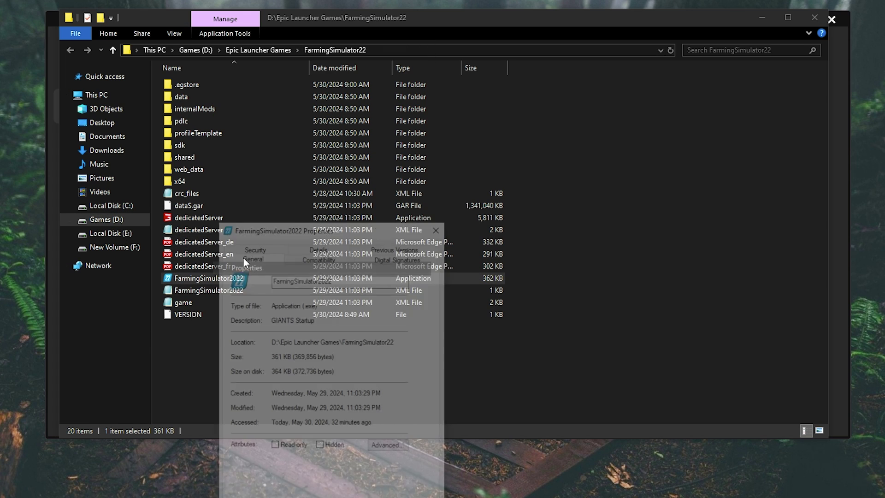
left_click_drag(263, 272, 323, 69)
left_click(352, 98)
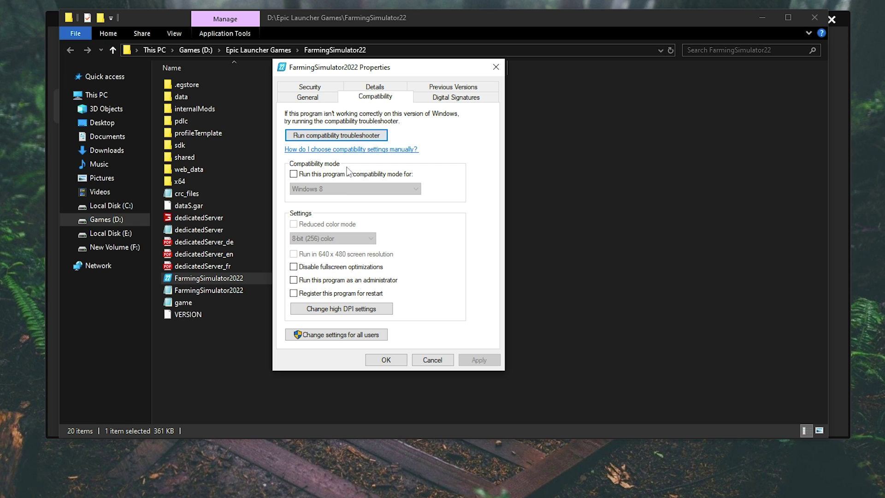
Override the high DPI scaling behavior with scaling performed by Application, apply the properties, and close the game folder and launcher.
left_click(343, 308)
left_click_drag(363, 118, 562, 101)
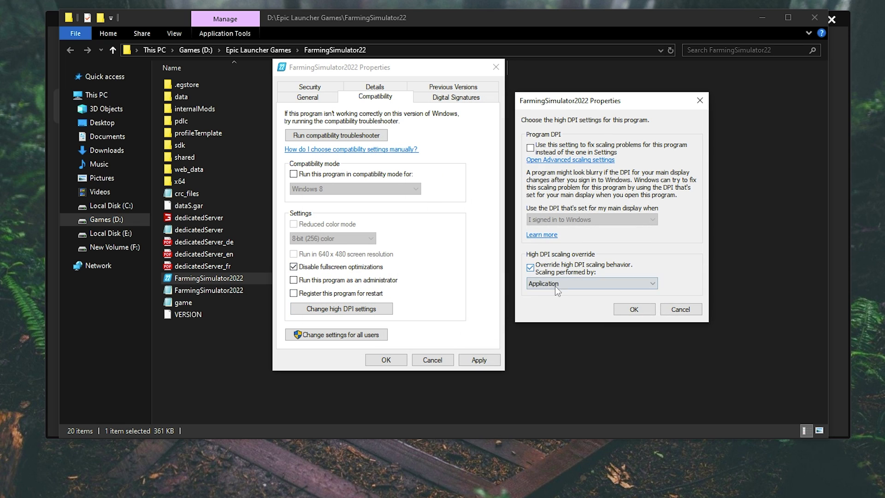
left_click(555, 286)
left_click(546, 305)
left_click(629, 309)
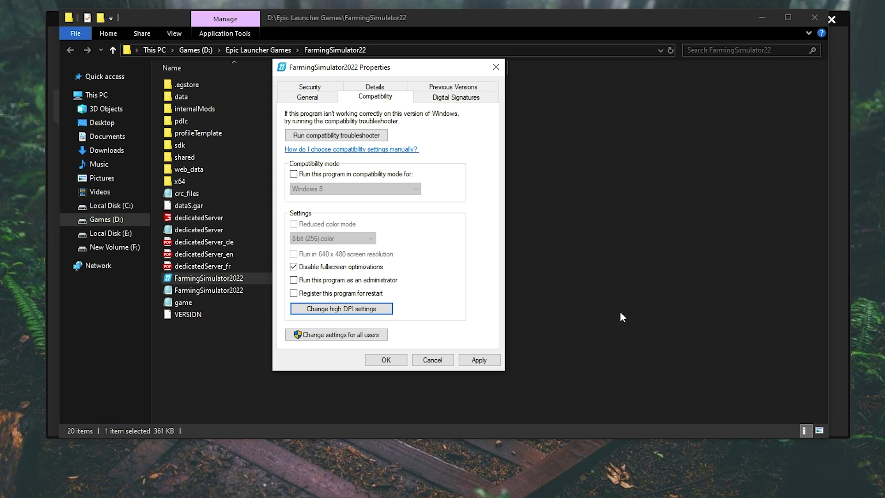
left_click(477, 361)
left_click(384, 360)
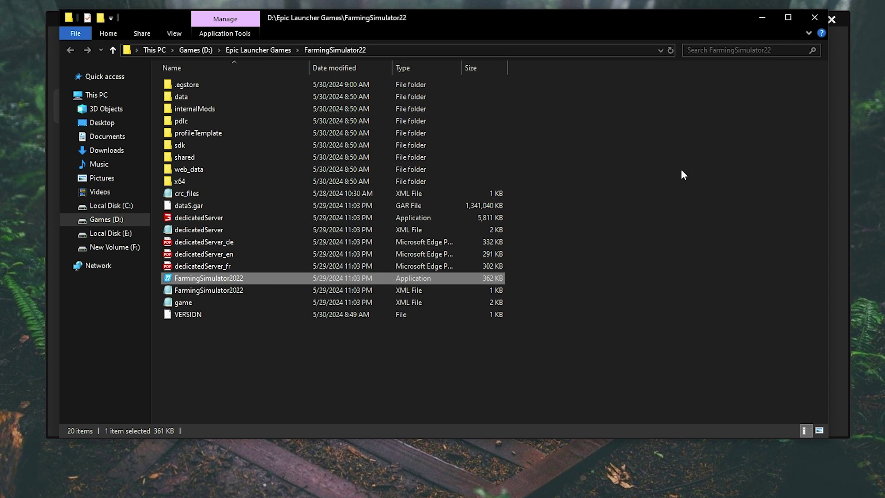
left_click(811, 18)
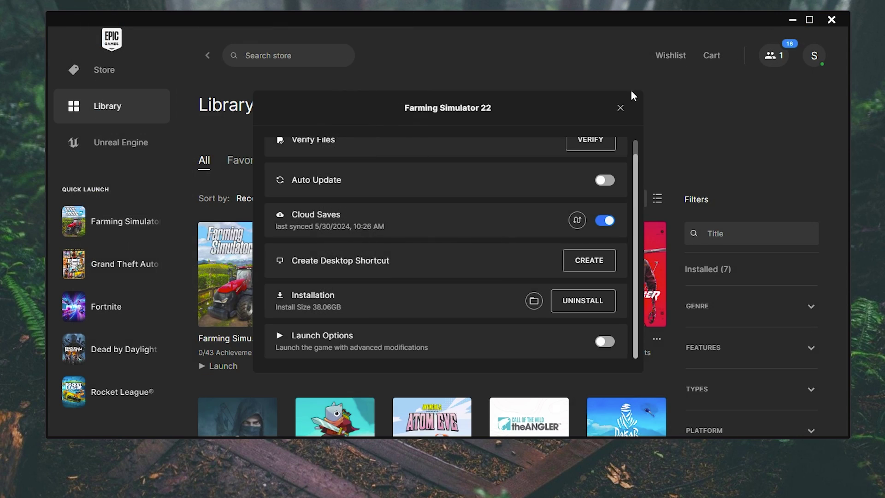
key("Escape")
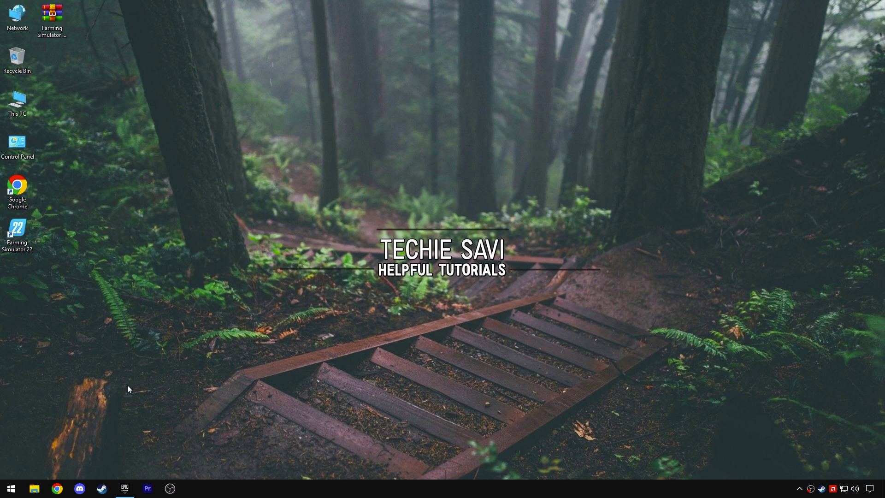
Search Windows for "GPU Settings" and open the Graphics settings.
left_click(14, 489)
type("GPU S")
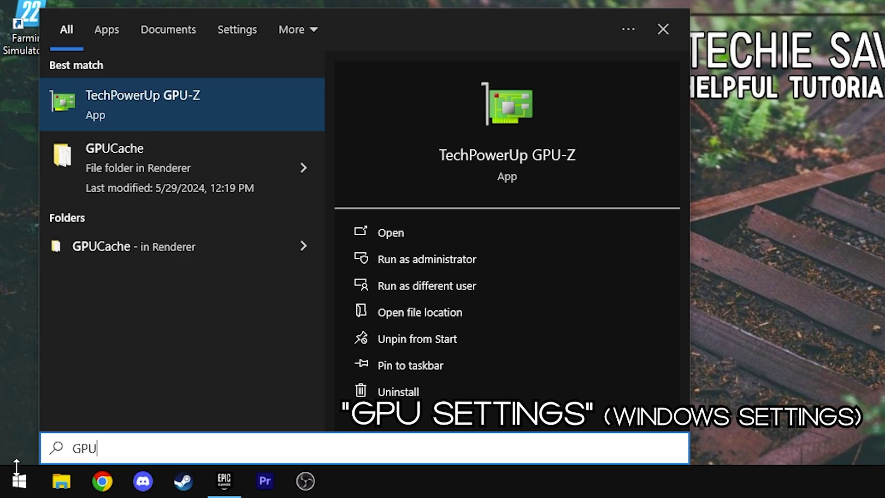
type("ettings")
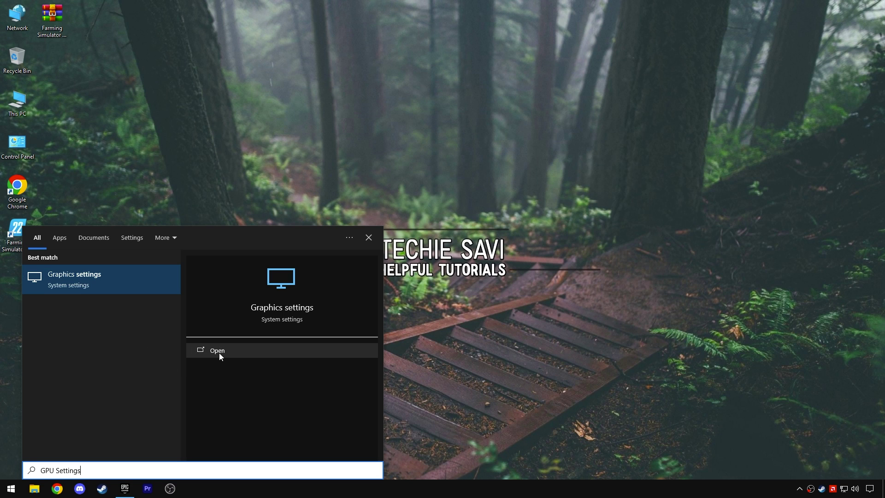
left_click(392, 235)
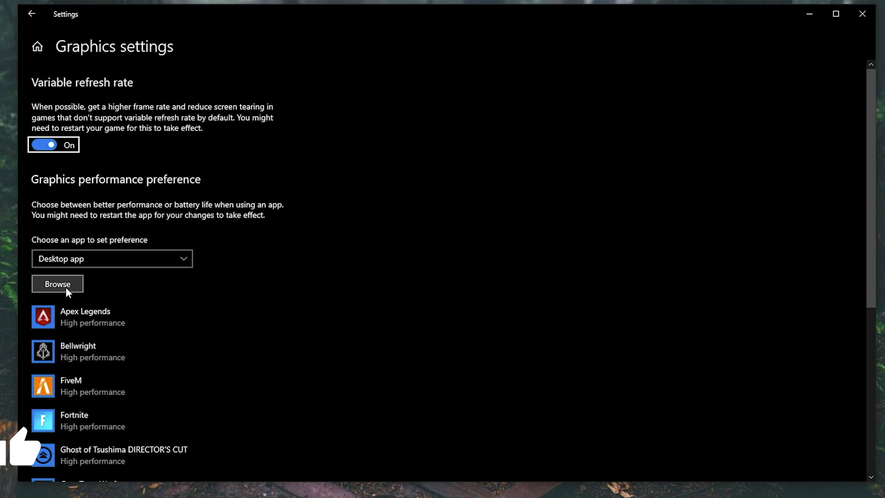
Add the FarmingSimulator2022 application from D:\Epic Launcher Games\FarmingSimulator22 to the graphics performance preference list as a desktop app.
left_click(143, 271)
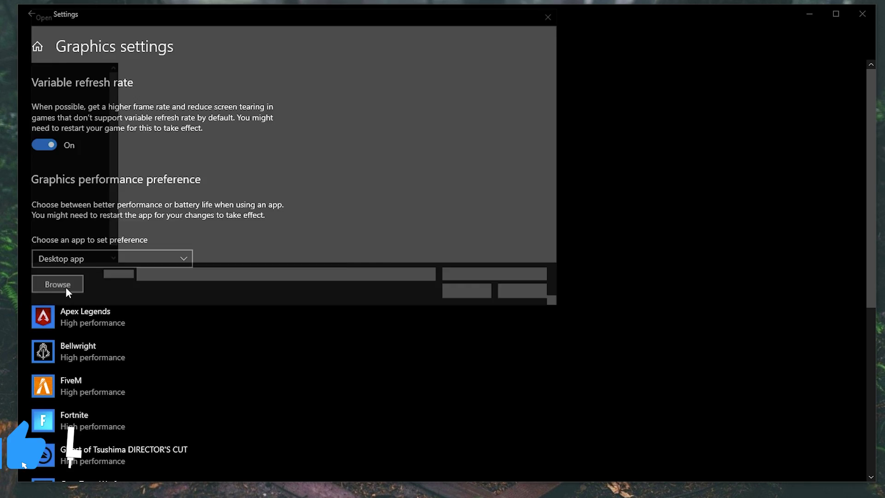
left_click(89, 217)
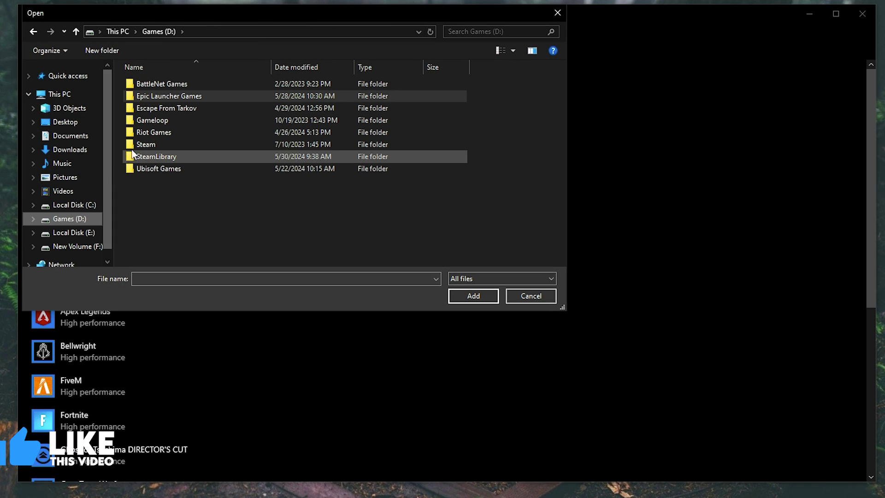
double_click(165, 98)
double_click(165, 121)
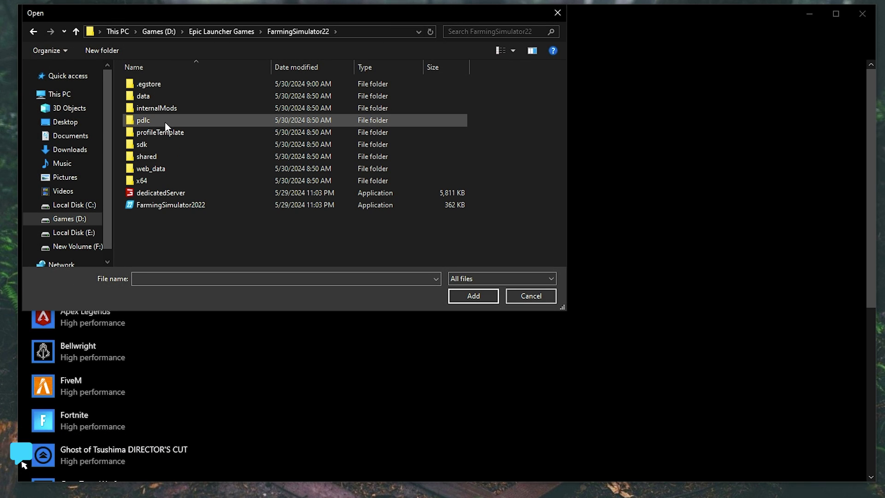
left_click(157, 207)
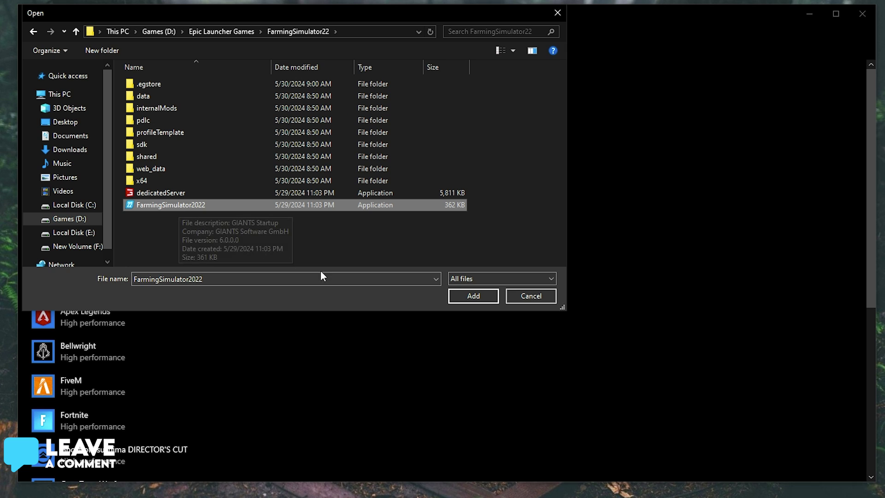
left_click(461, 299)
Set the graphics preference of GIANTS Startup to High performance and save it.
left_click(217, 453)
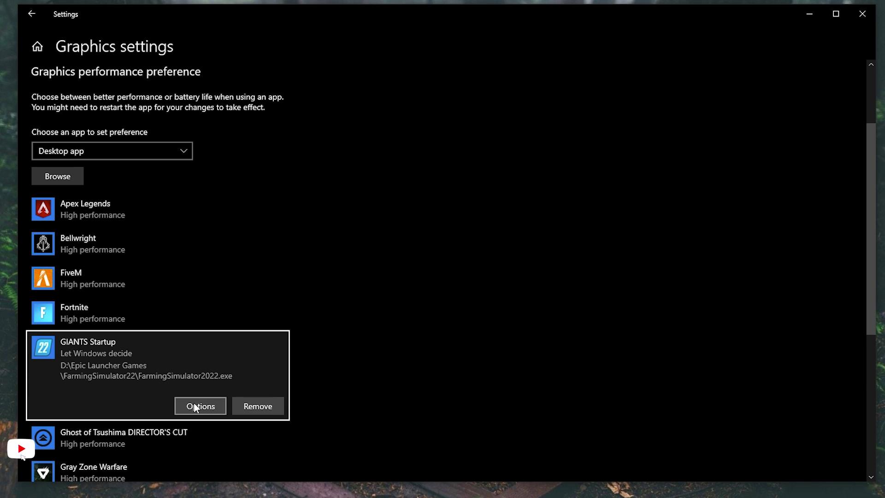
left_click(192, 408)
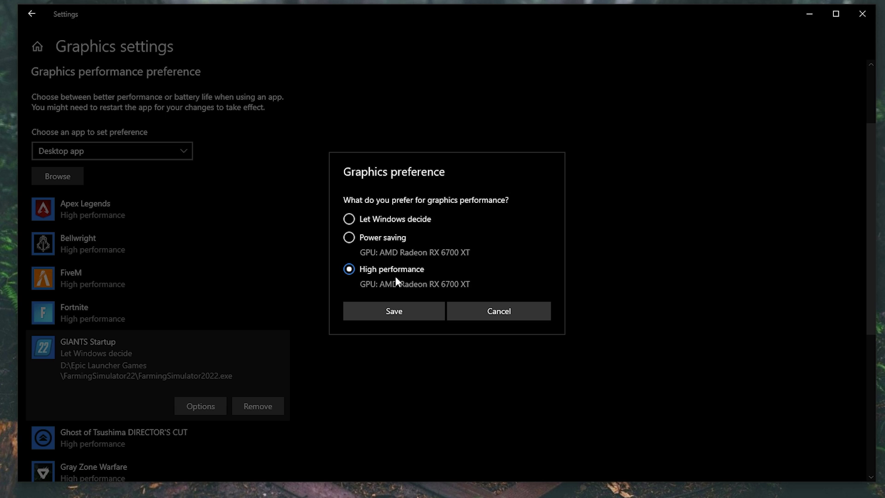
left_click(395, 311)
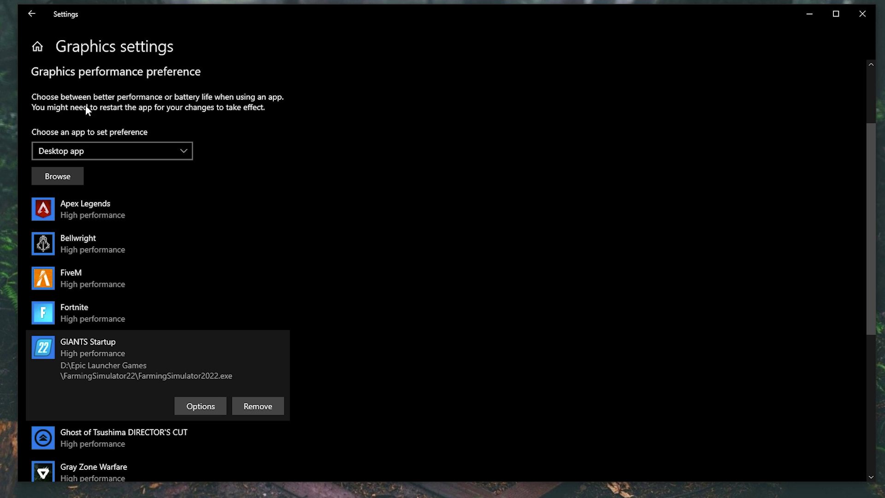
In the Windows Gaming settings, make sure Game Bar is off and disallow opening it with the controller.
left_click(38, 46)
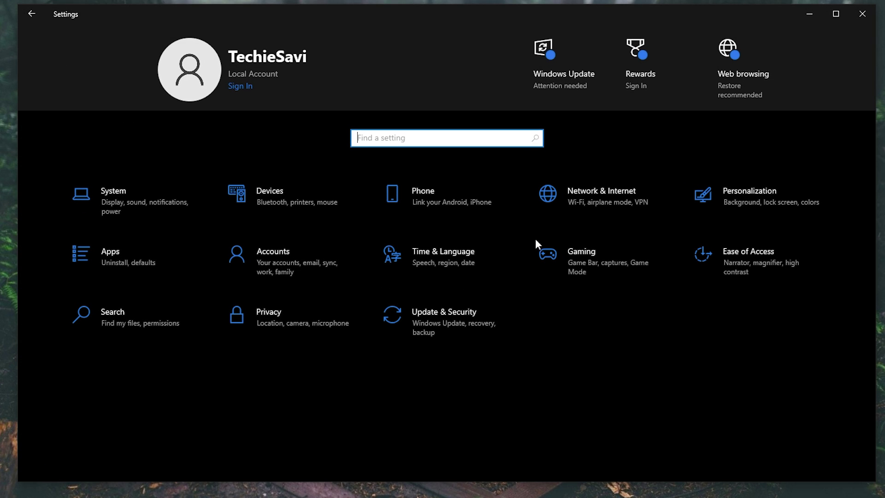
left_click(577, 254)
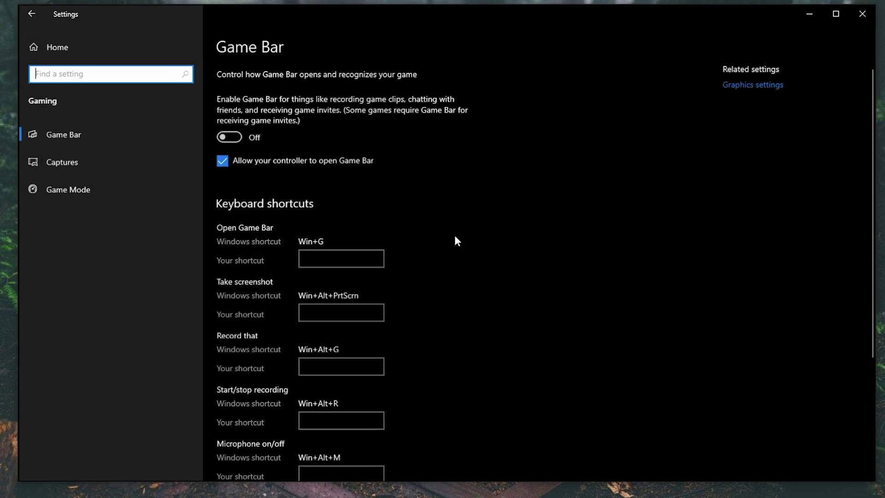
left_click(232, 139)
left_click(222, 160)
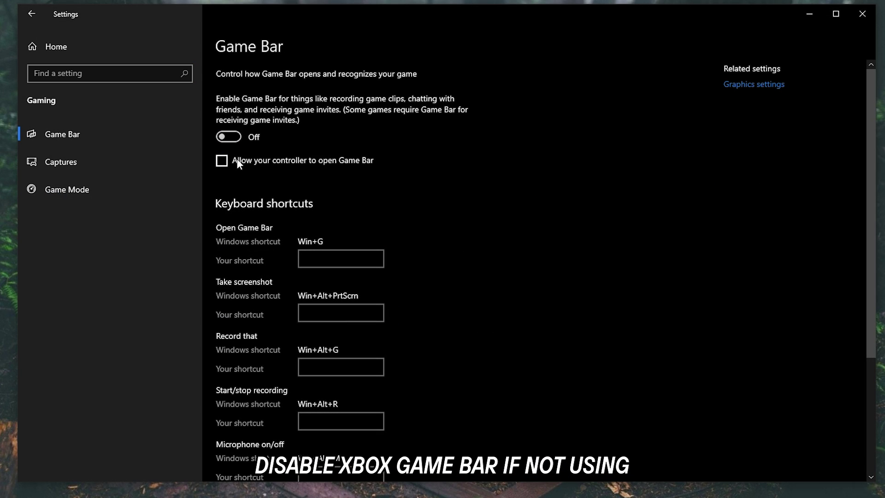
Turn on Game Mode in the Windows Gaming settings.
left_click(124, 190)
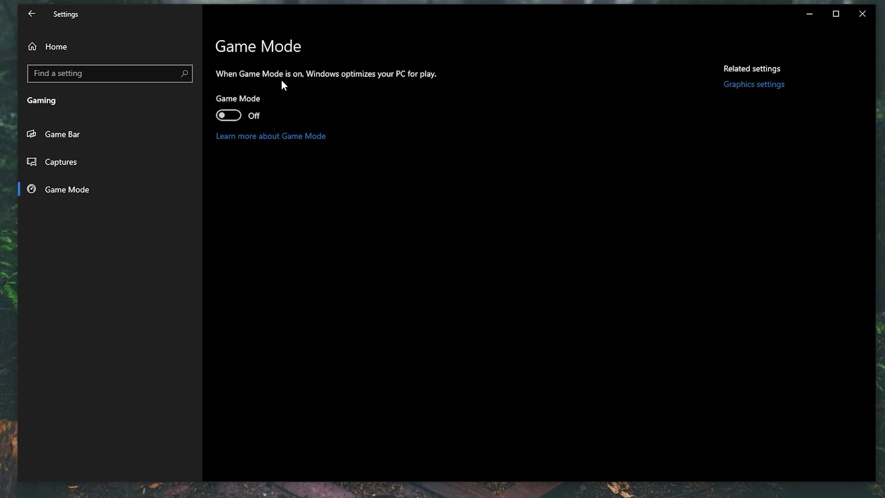
left_click(228, 115)
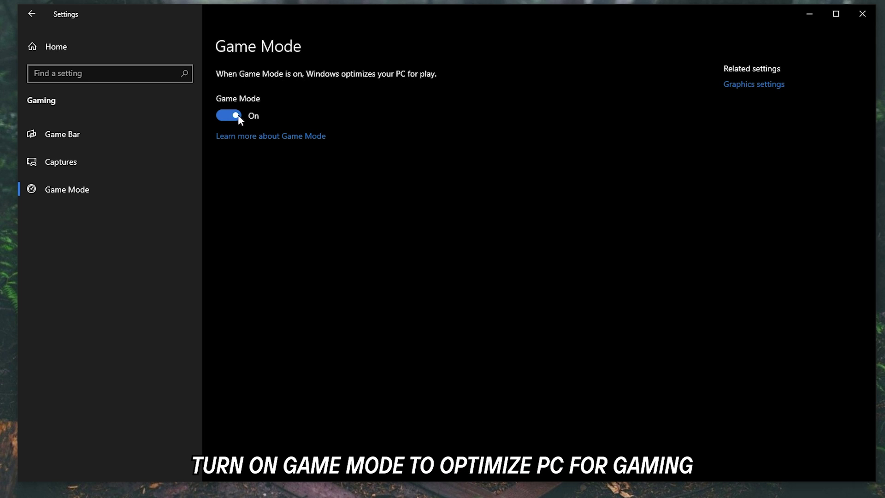
In the general Privacy settings, turn off letting websites provide locally relevant content by accessing the language list.
left_click(67, 53)
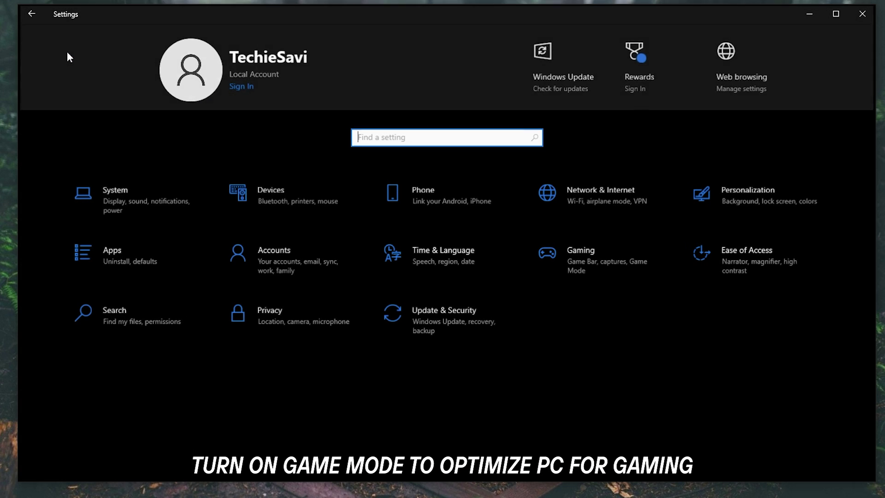
left_click(249, 317)
left_click(231, 196)
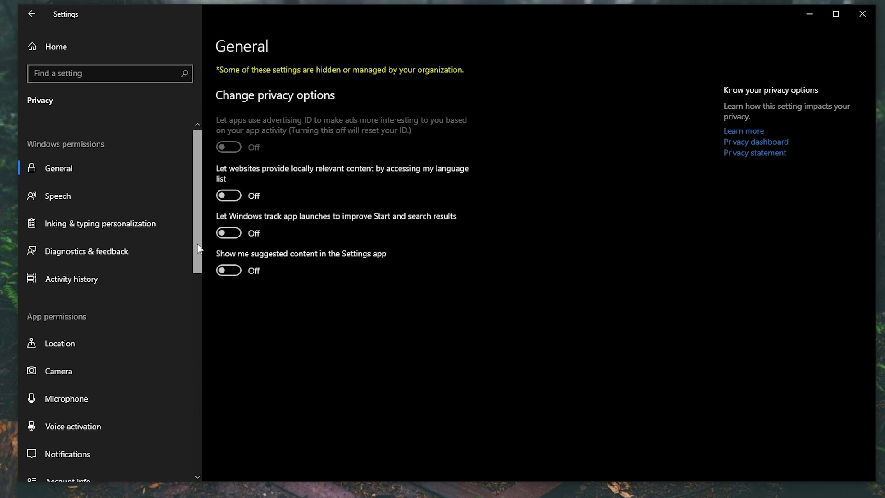
In the Privacy settings for background apps, turn off letting apps run in the background and close Settings.
left_click_drag(198, 244, 198, 445)
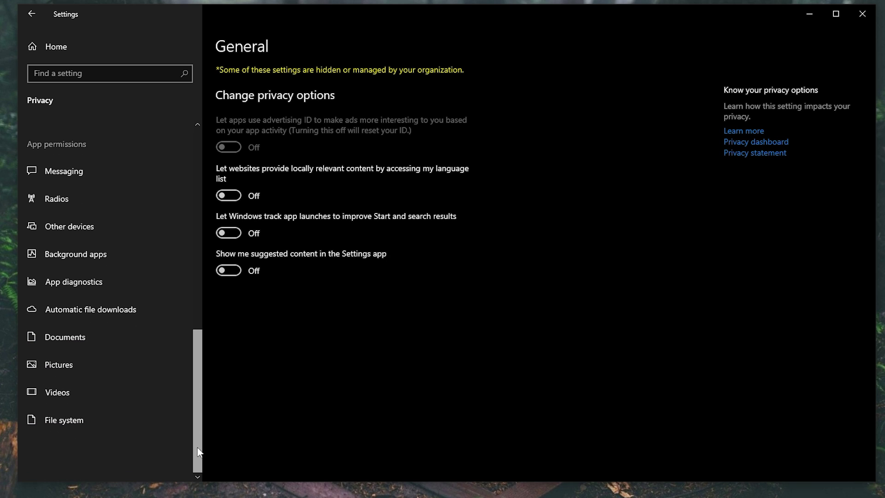
left_click(69, 254)
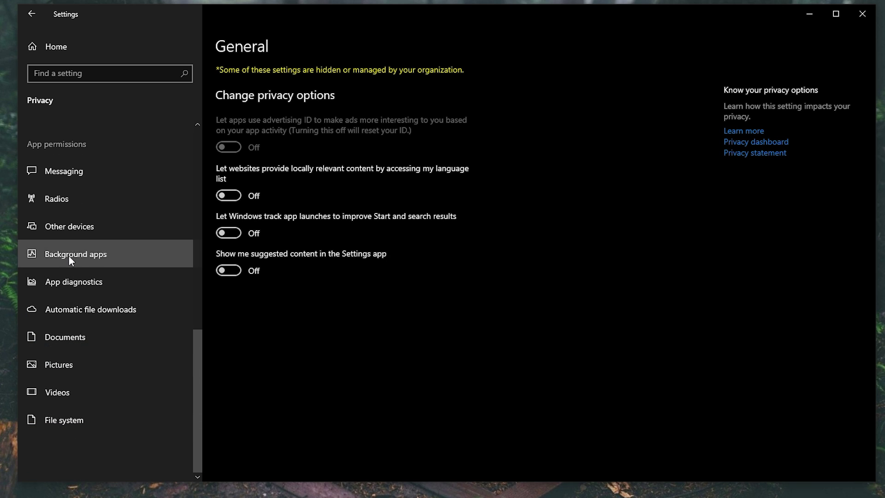
left_click_drag(870, 207, 868, 186)
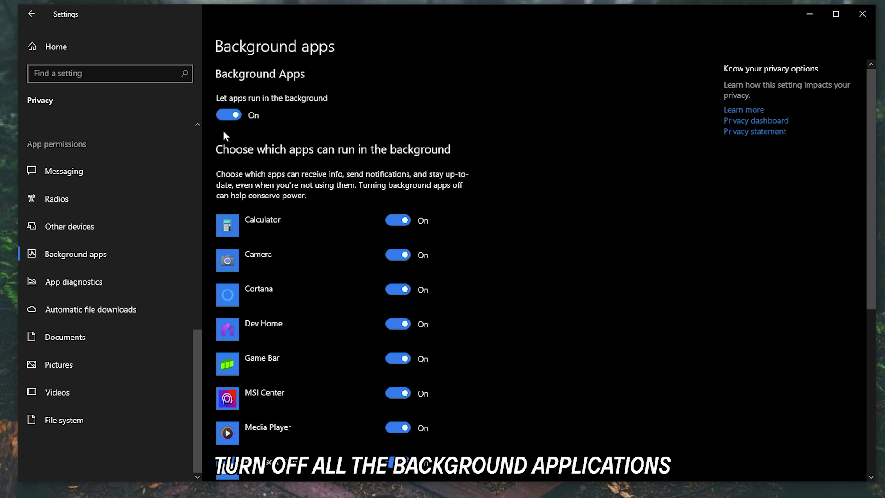
left_click(233, 117)
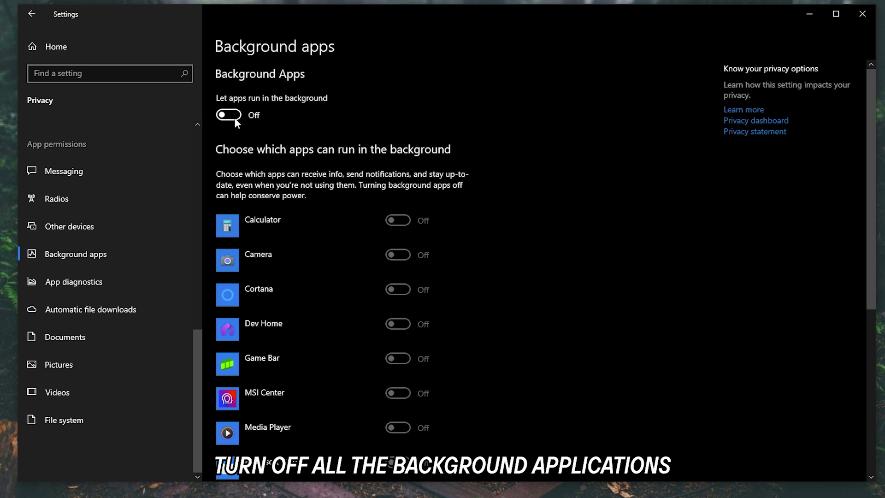
left_click(56, 58)
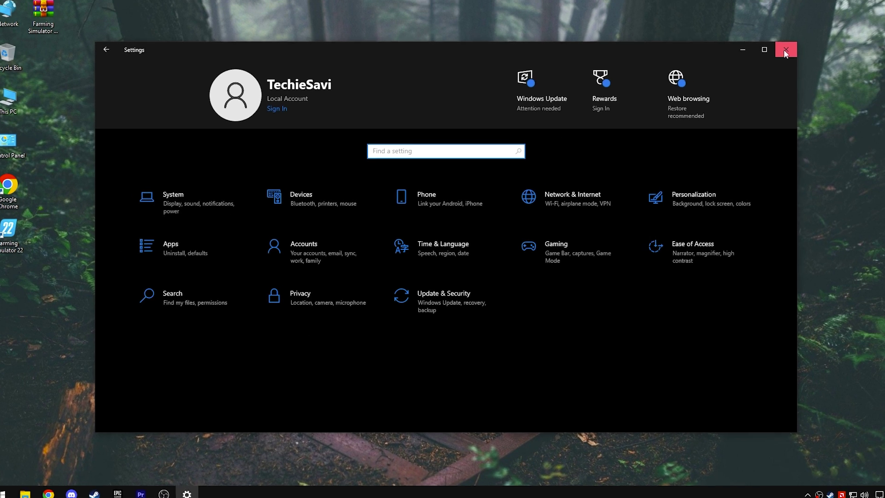
left_click(860, 17)
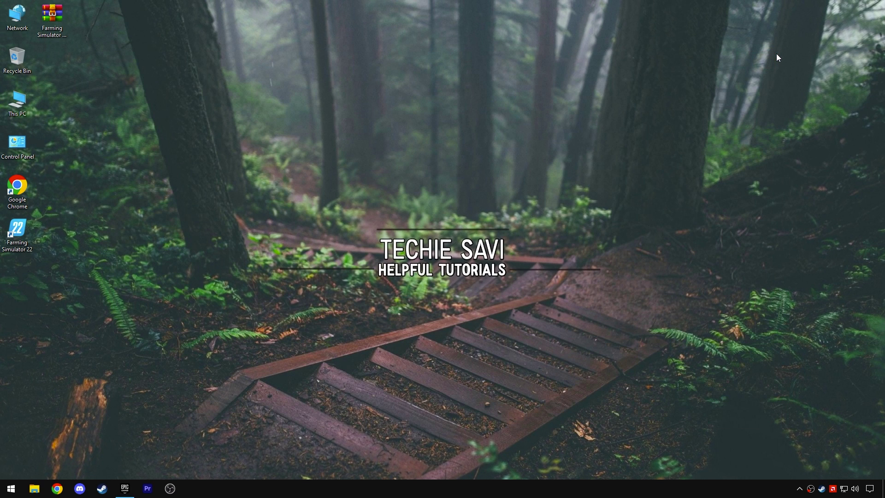
Open the game XML file from Documents\My Games\FarmingSimulator2022 for editing in Notepad.
double_click(27, 105)
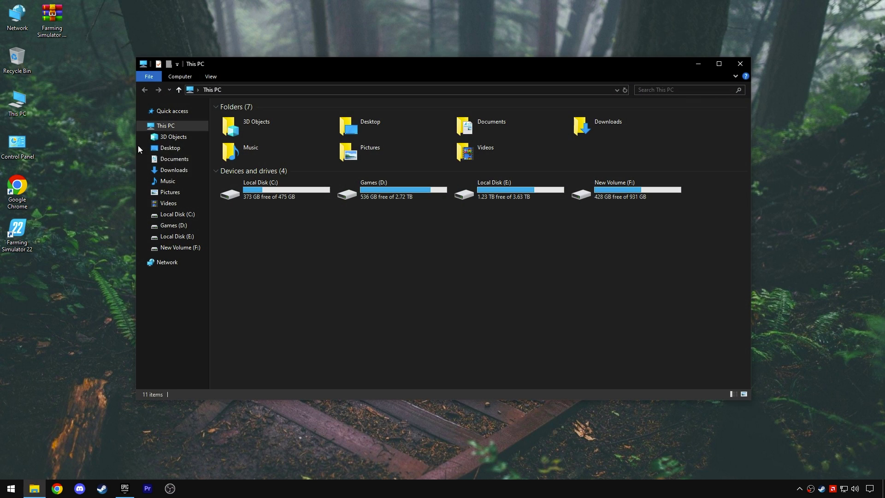
left_click(182, 160)
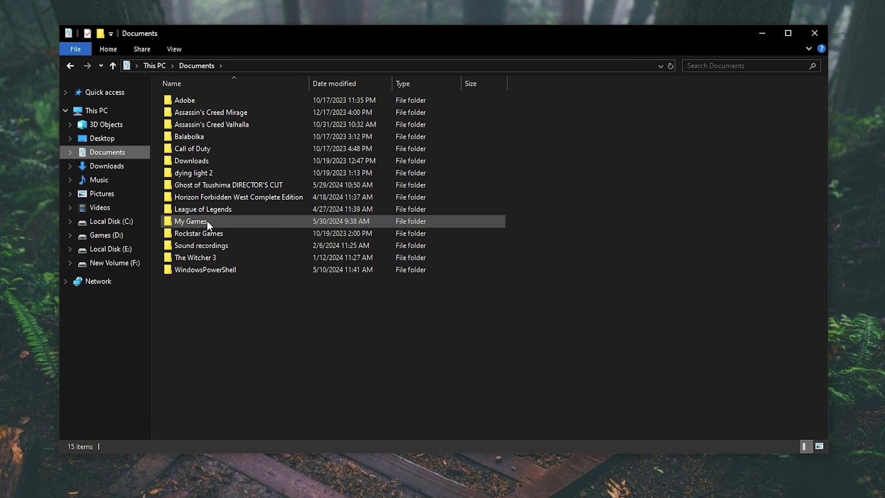
left_click(251, 215)
double_click(203, 222)
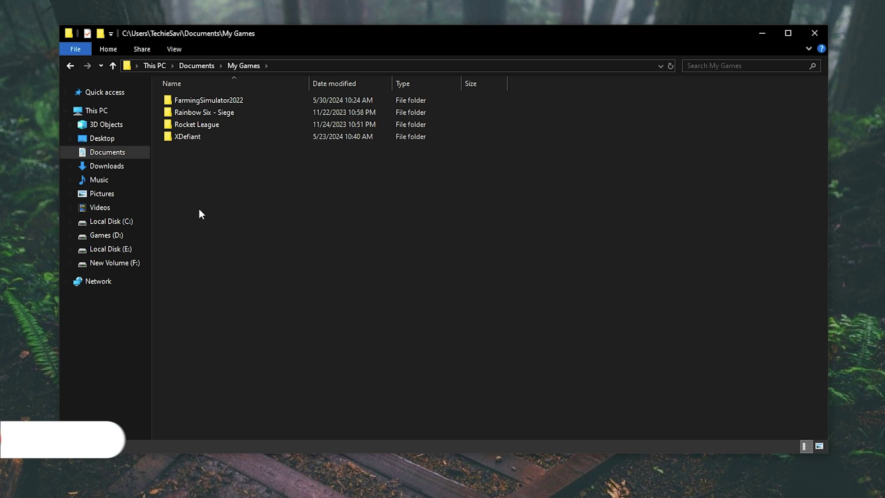
double_click(205, 100)
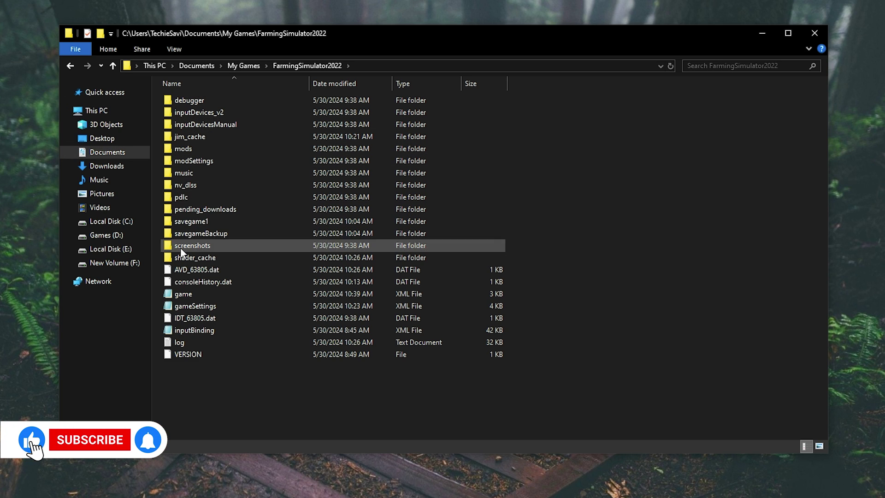
right_click(189, 295)
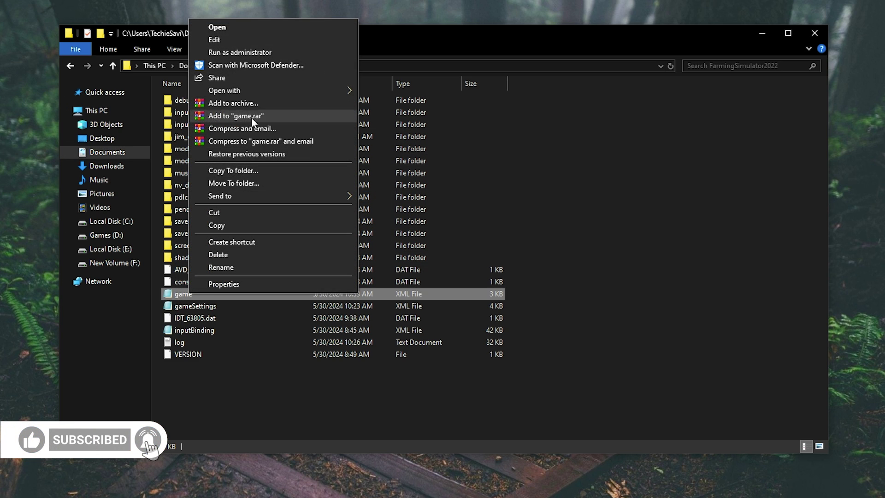
left_click(231, 40)
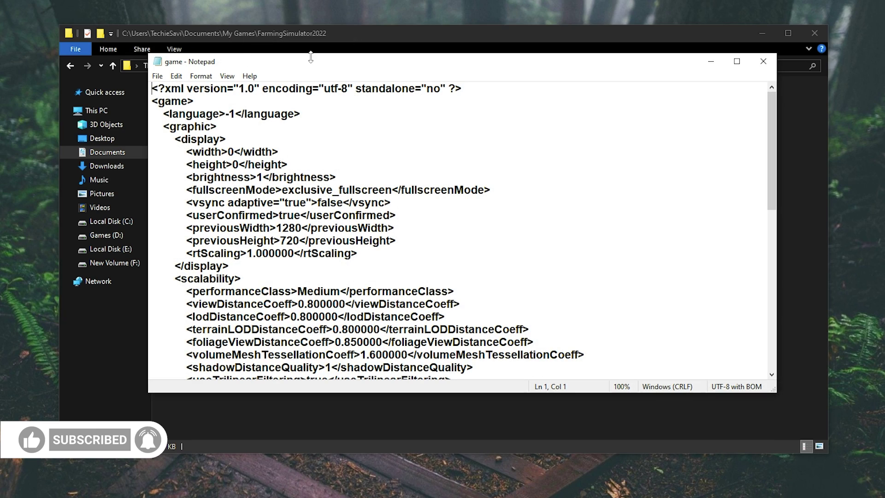
mouse_move(311, 54)
left_mouse_down()
mouse_move(310, 32)
mouse_move(320, 45)
left_mouse_up()
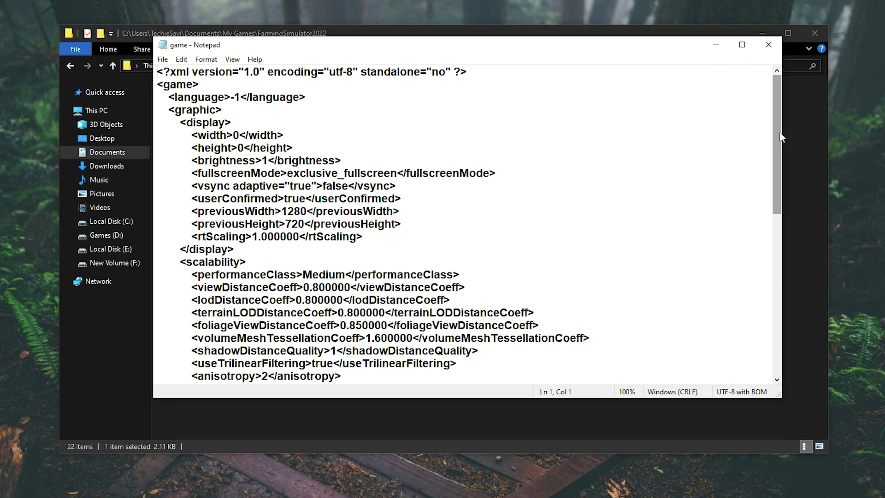
Set the controls value in the development section of the game XML file to true.
left_click_drag(780, 137, 765, 308)
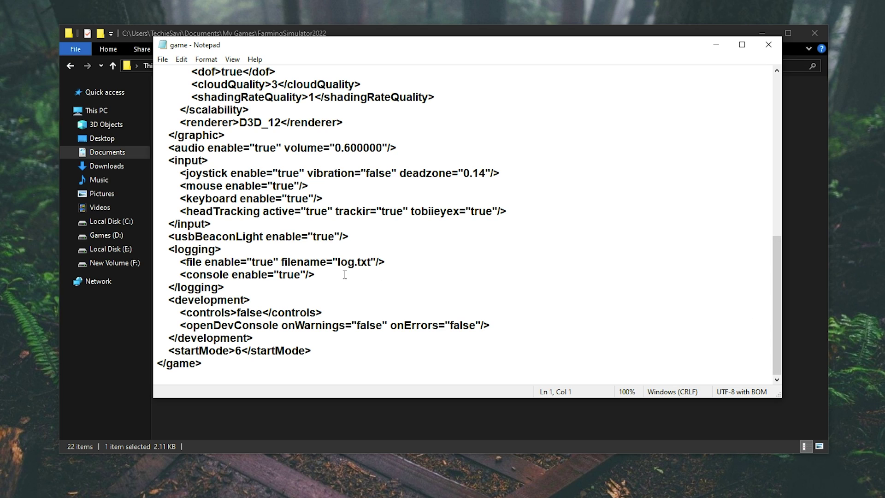
left_click_drag(298, 309, 186, 308)
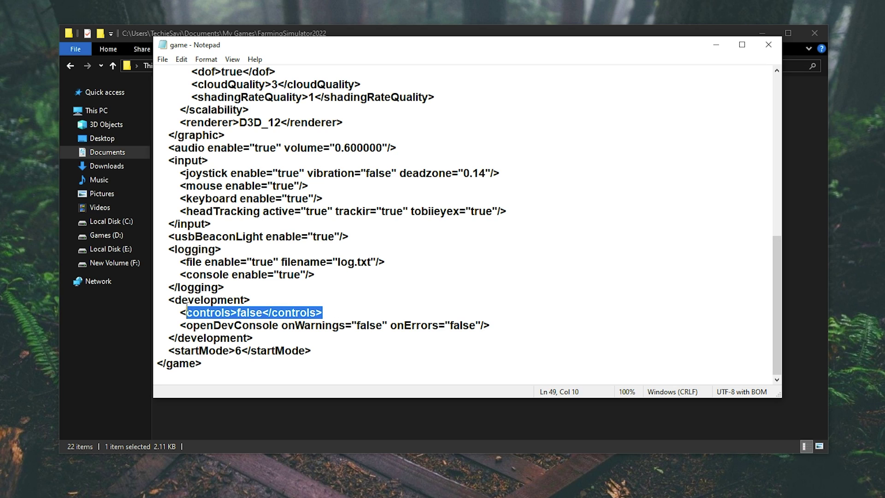
left_click(157, 307)
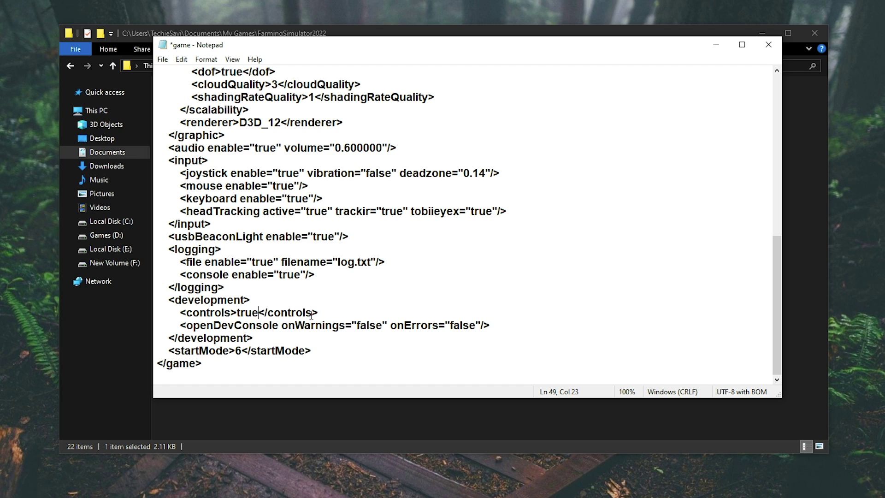
left_click_drag(278, 313, 169, 313)
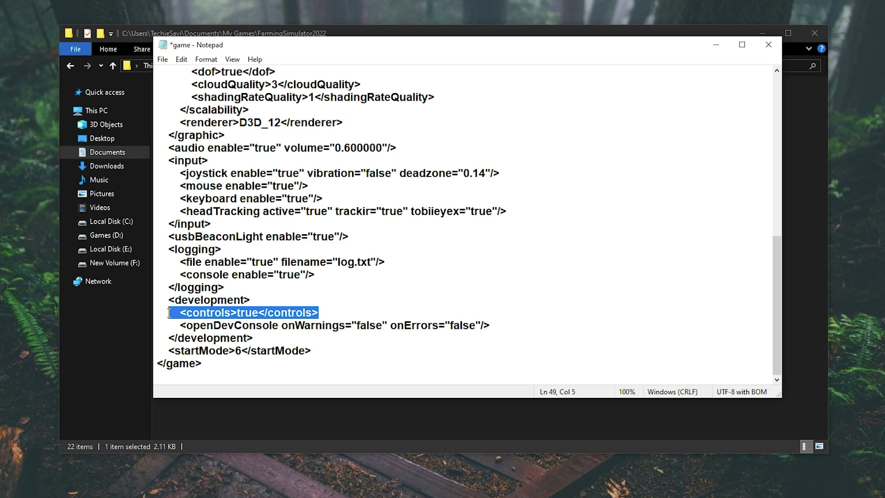
Save the edited game XML file, then close Notepad and the File Explorer window.
left_click(165, 66)
left_click(162, 59)
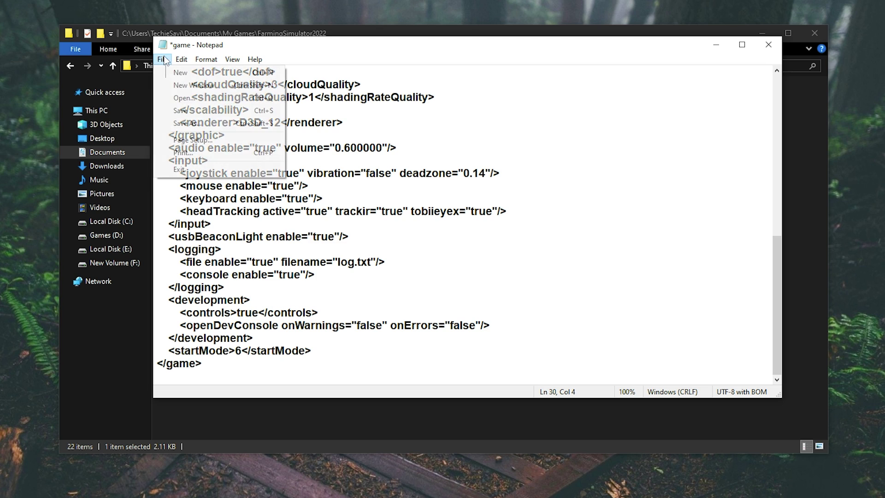
left_click(189, 112)
left_click_drag(182, 315, 342, 310)
left_click(341, 310)
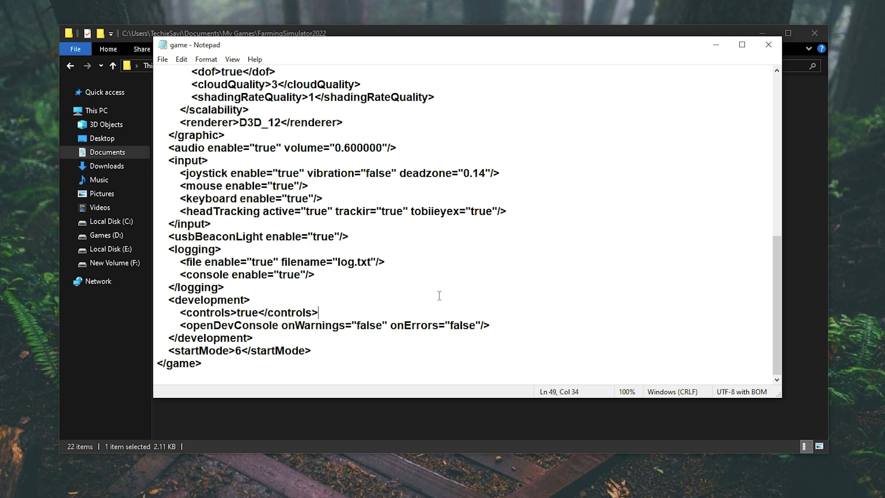
left_click(767, 44)
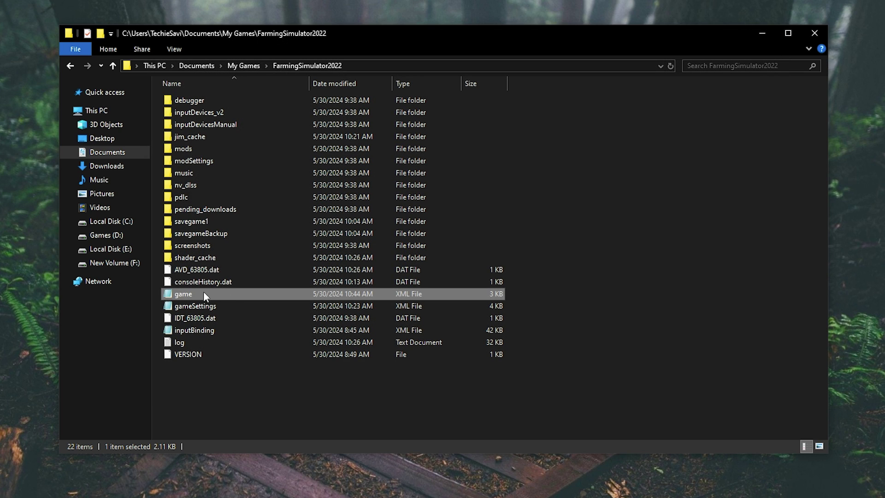
left_click(251, 66)
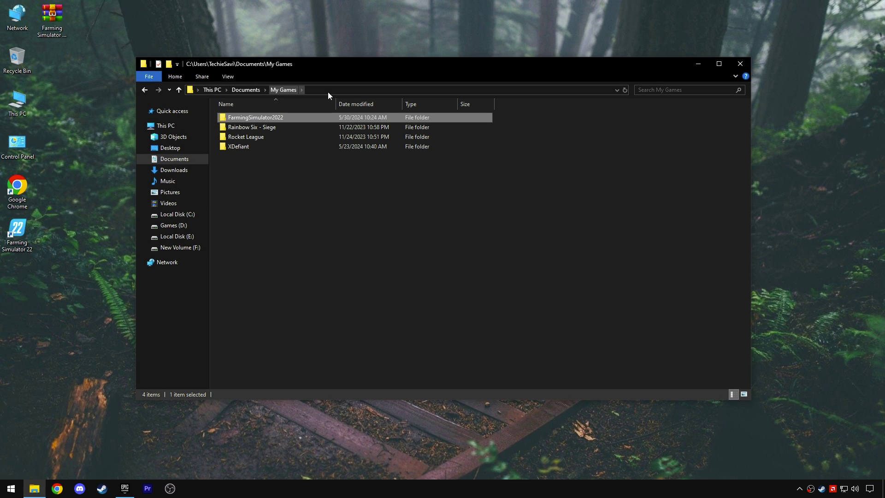
left_click(734, 68)
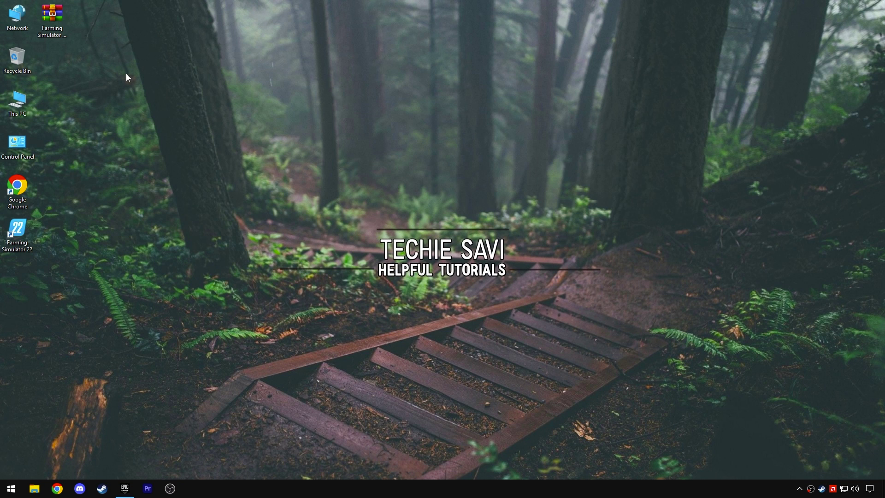
Extract the Farming Simulator 22 FPS Boost PACK folder from its RAR archive to the desktop and close WinRAR.
left_click_drag(52, 19, 396, 138)
left_click_drag(346, 118, 420, 185)
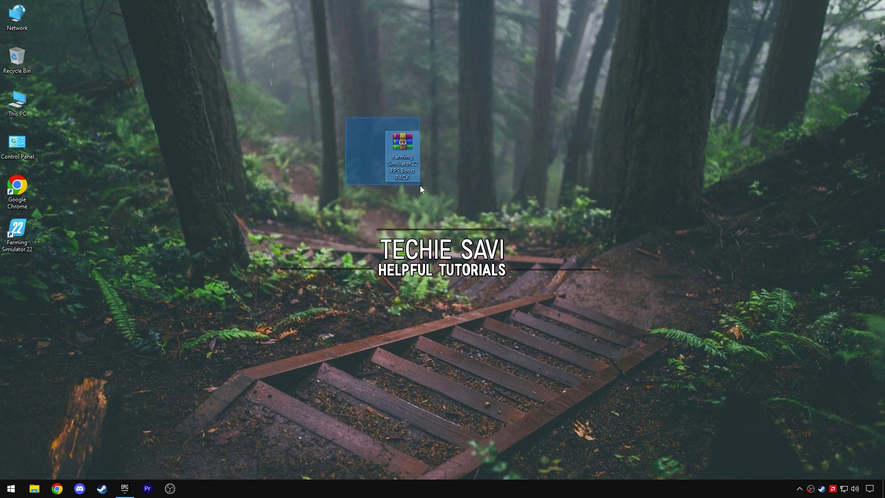
double_click(401, 140)
left_click(123, 153)
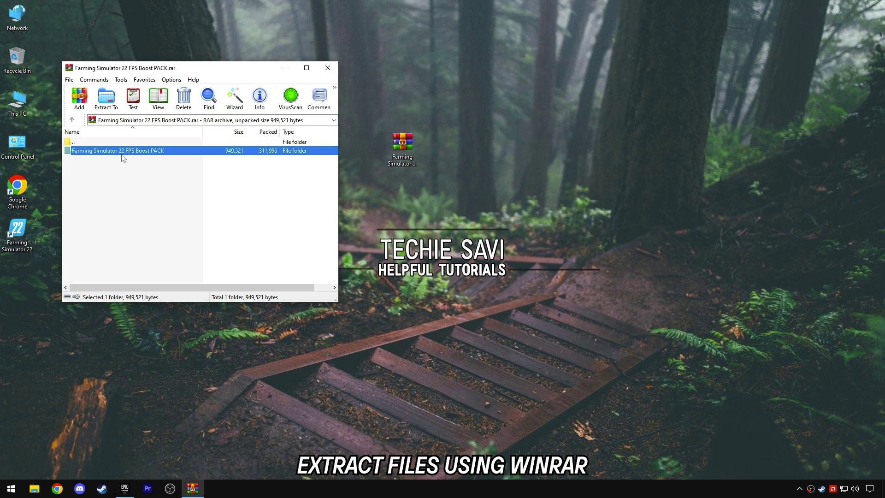
left_click_drag(390, 198, 390, 197)
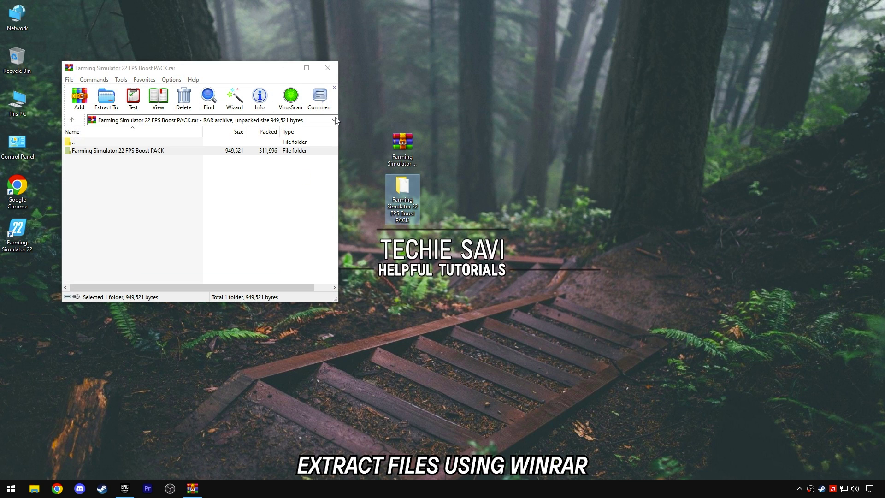
left_click(327, 68)
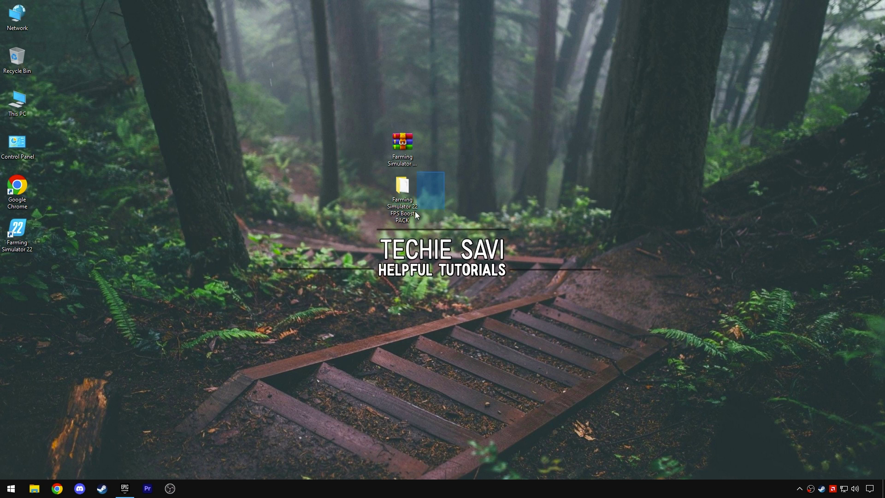
Open the 1 - Windows Optimization folder inside the extracted Farming Simulator 22 FPS Boost PACK folder.
double_click(410, 189)
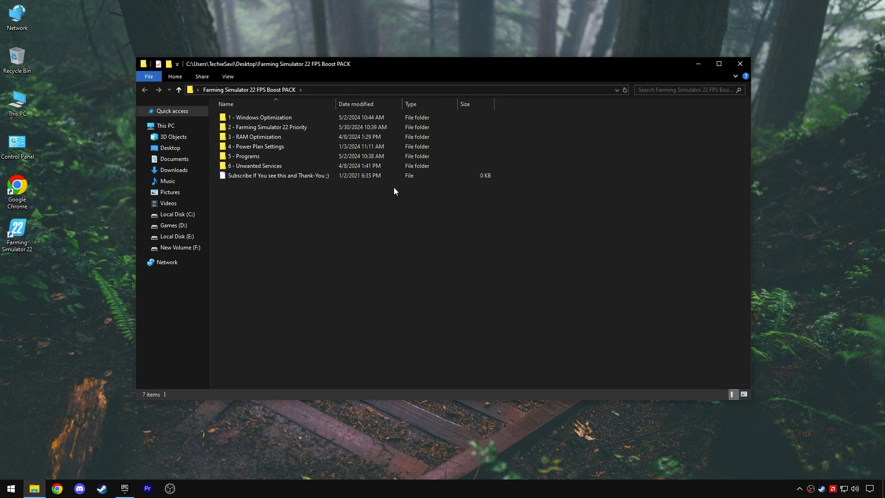
left_click_drag(304, 194, 309, 109)
left_click(300, 187)
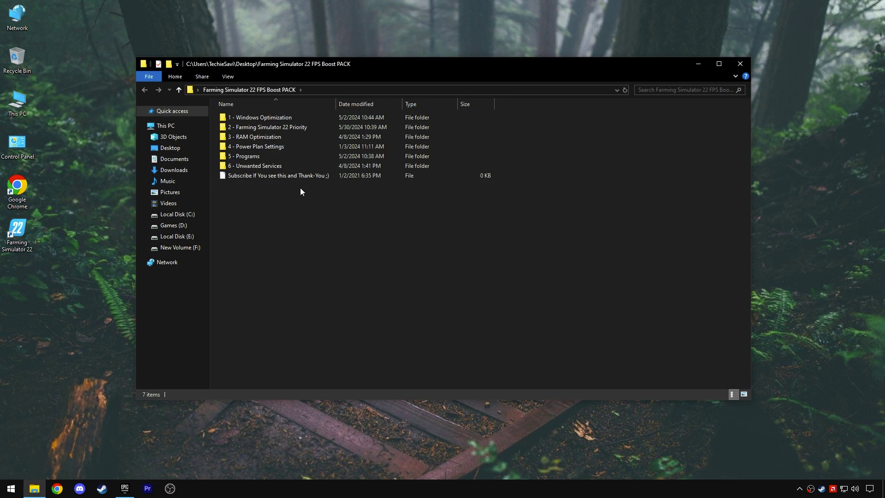
double_click(279, 117)
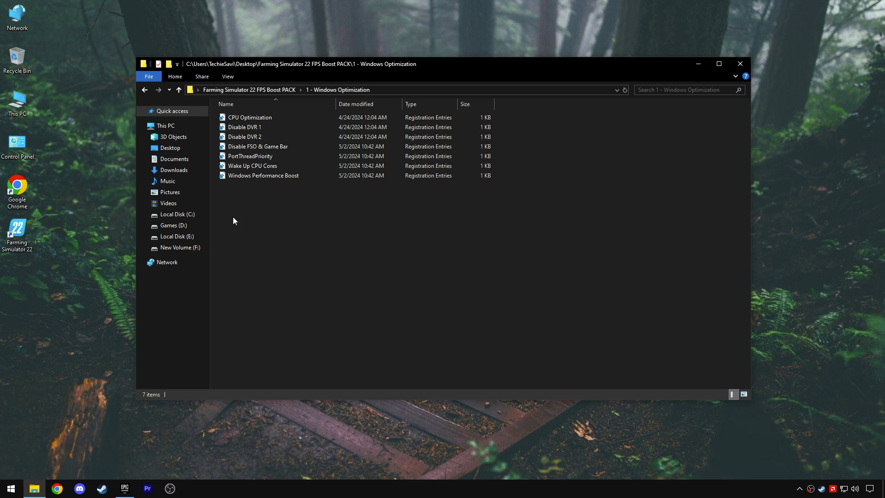
Search Windows for "Restore Point" and open the Create a restore point settings.
left_click(11, 488)
type("Re")
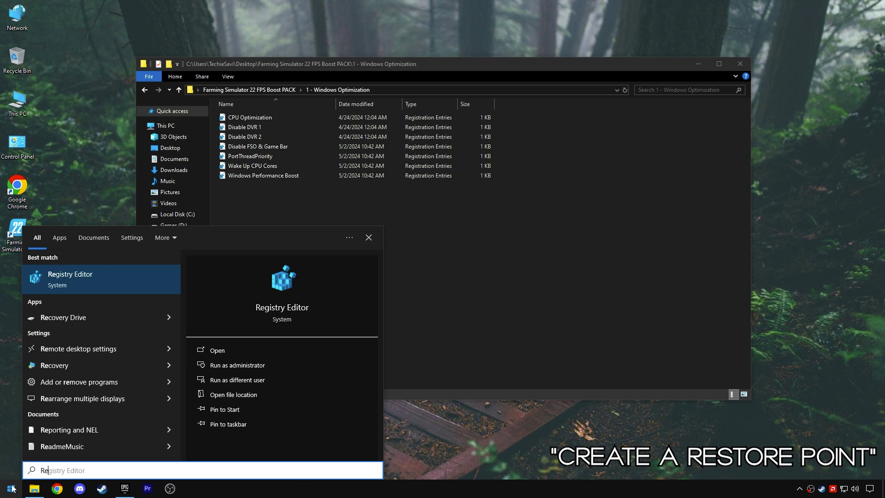
type("store Po")
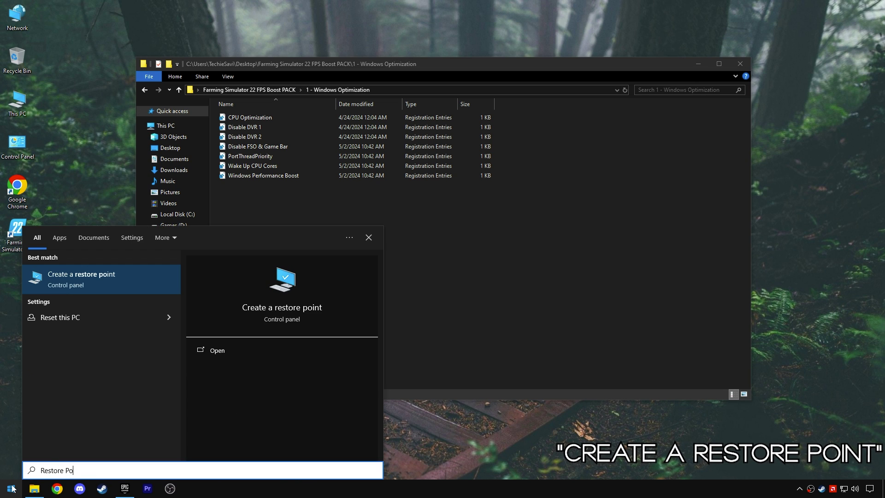
type("int")
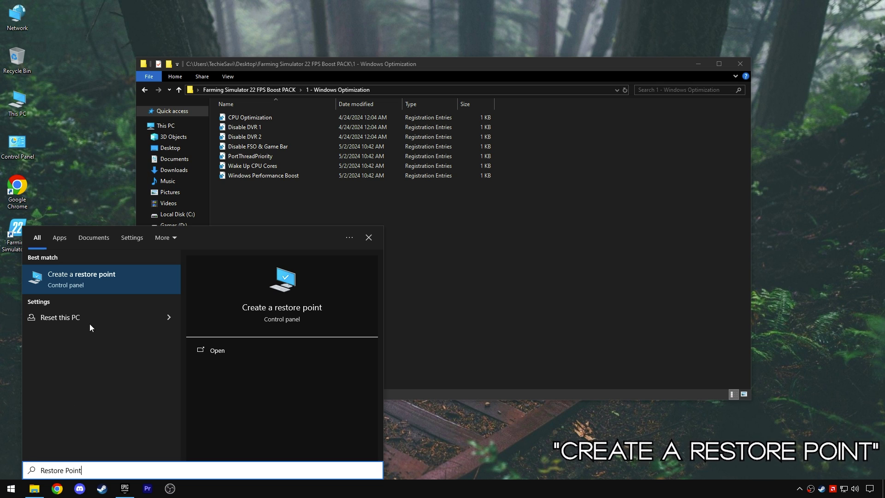
left_click(104, 284)
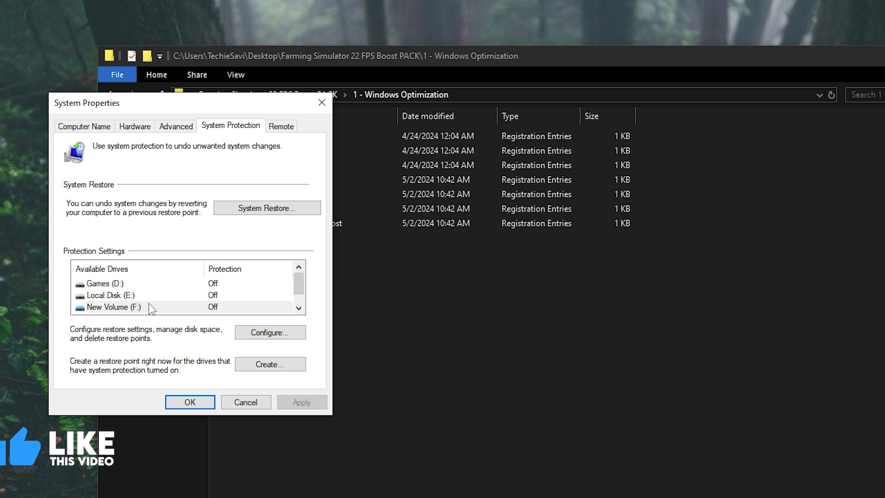
Create a system restore point for Local Disk (C:) described as "Farming Simulator 22" and close System Properties.
scroll(170, 230, "down", 1)
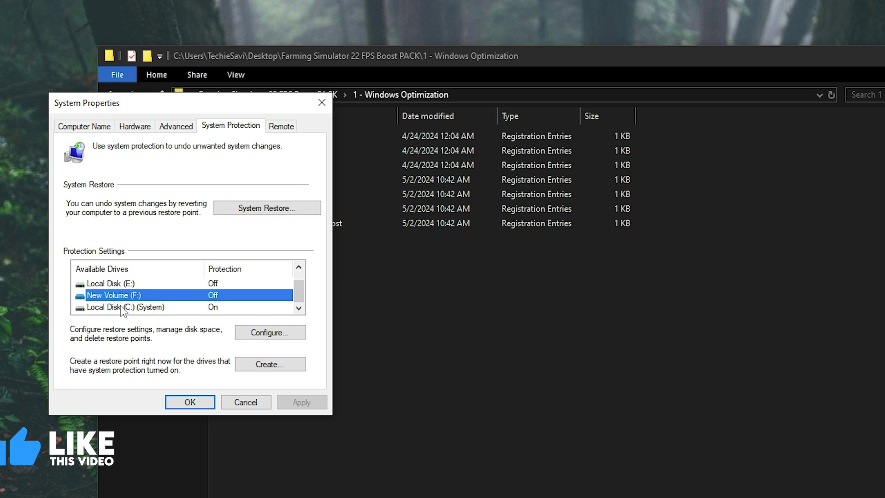
left_click(162, 233)
left_click(270, 364)
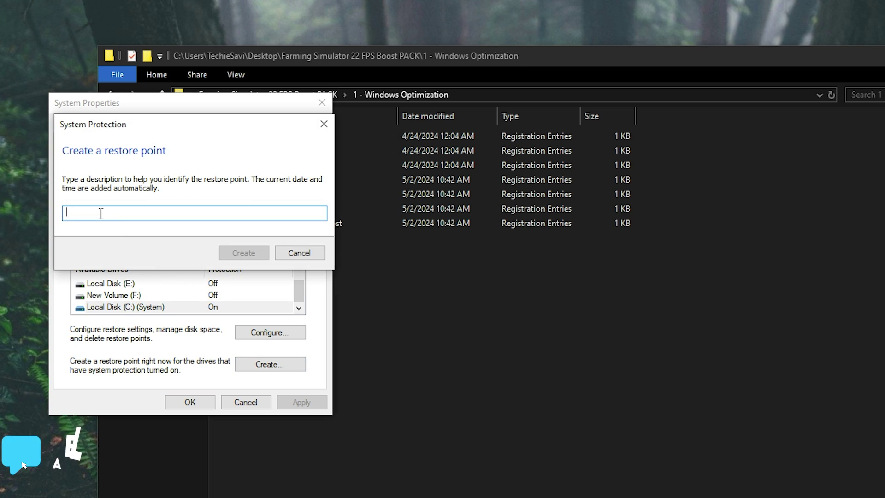
type("Farming")
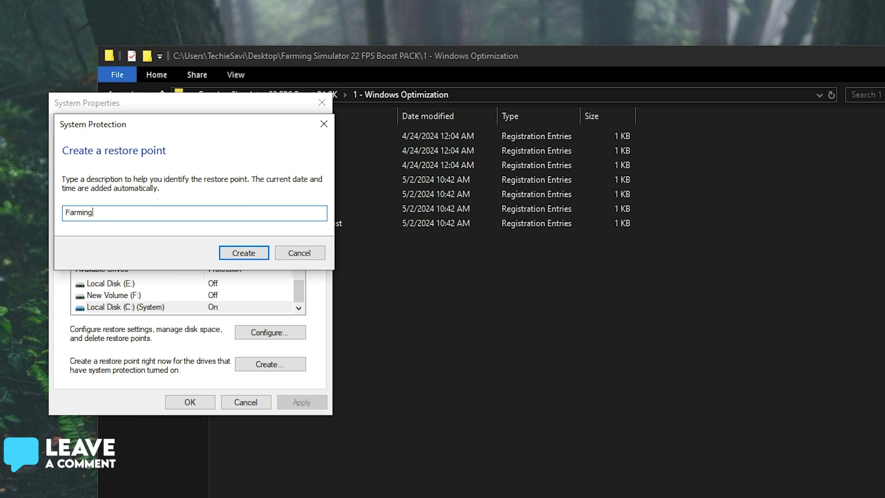
type(" Sim")
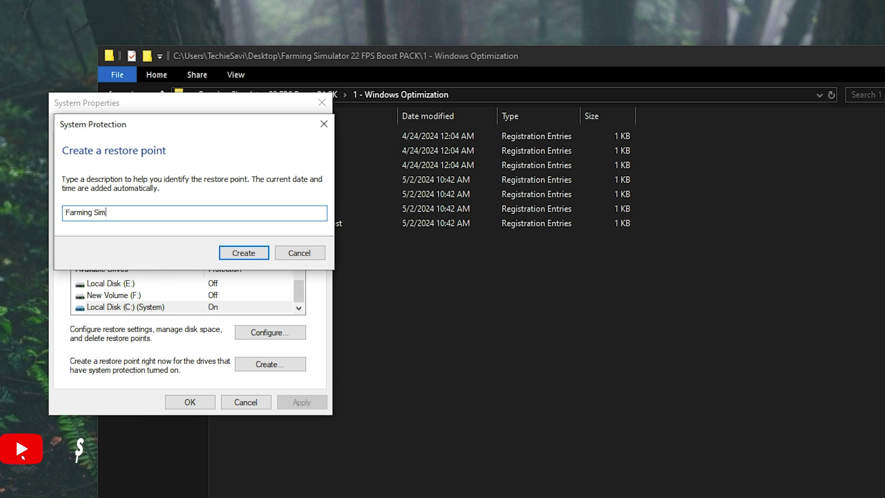
type("ulator 22")
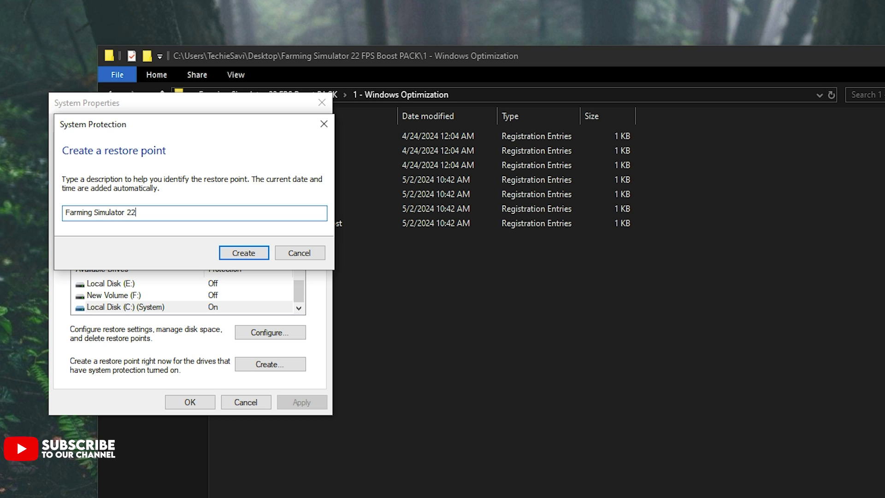
left_click_drag(136, 212, 81, 209)
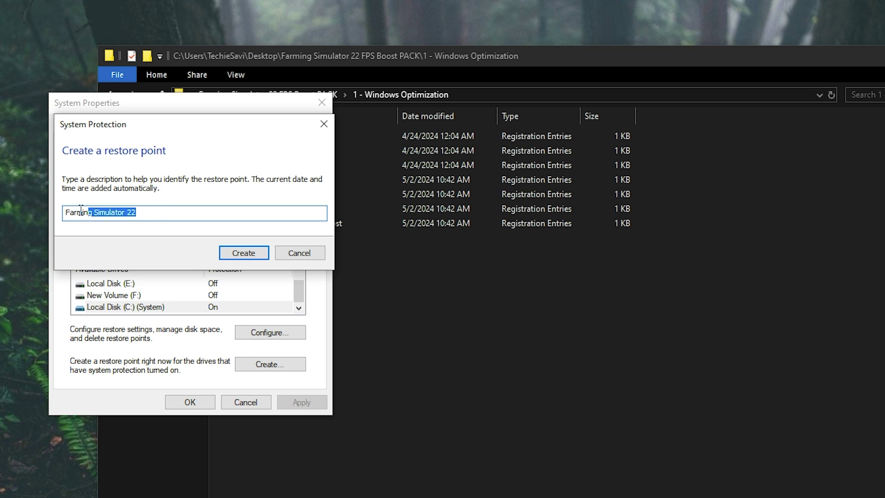
left_click(243, 253)
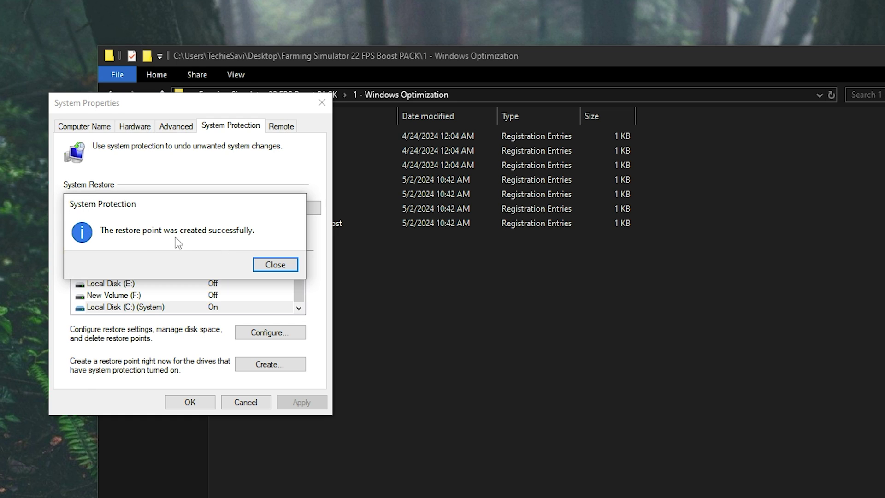
left_click(267, 266)
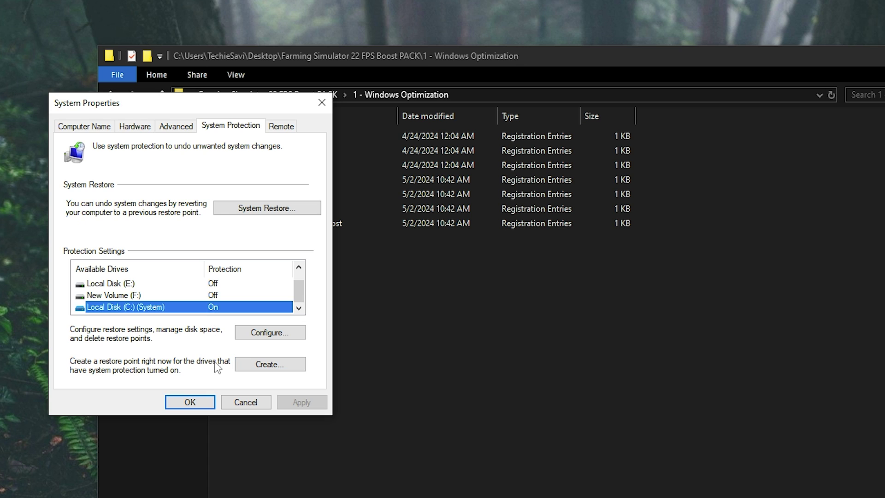
left_click(190, 402)
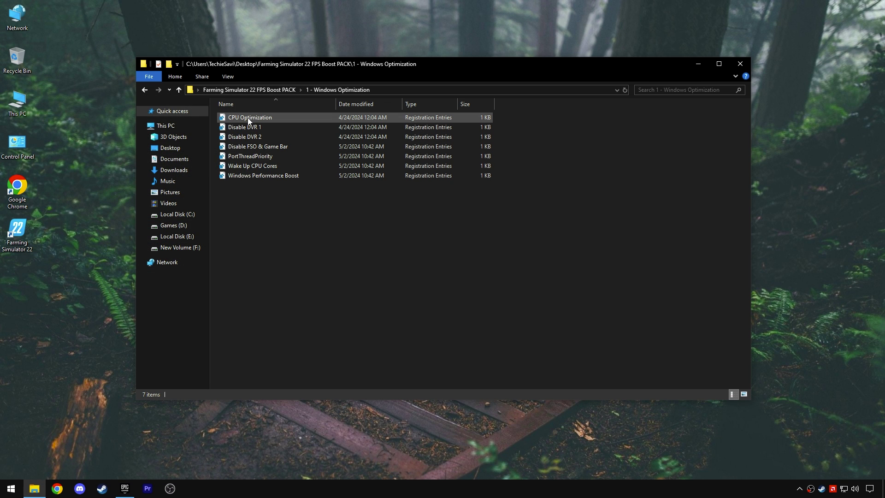
Merge the CPU Optimization and Disable DVR 1 registry files into the Windows registry.
double_click(248, 117)
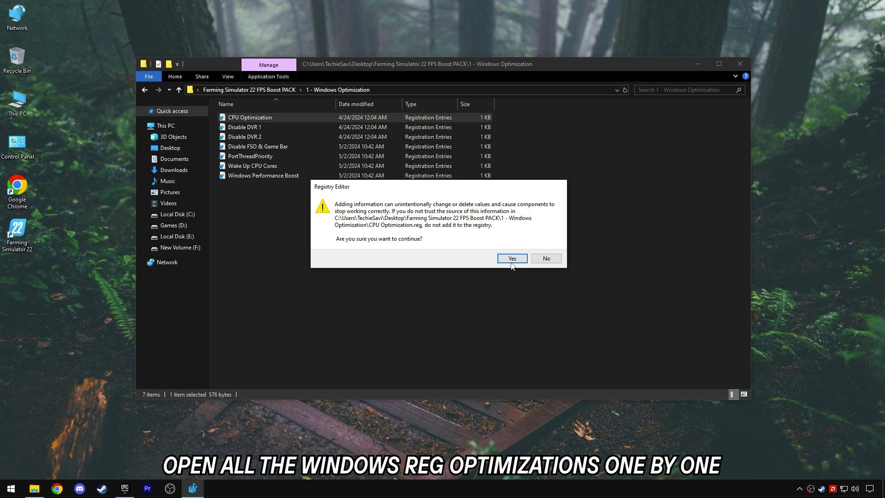
left_click(512, 258)
left_click(547, 249)
double_click(244, 128)
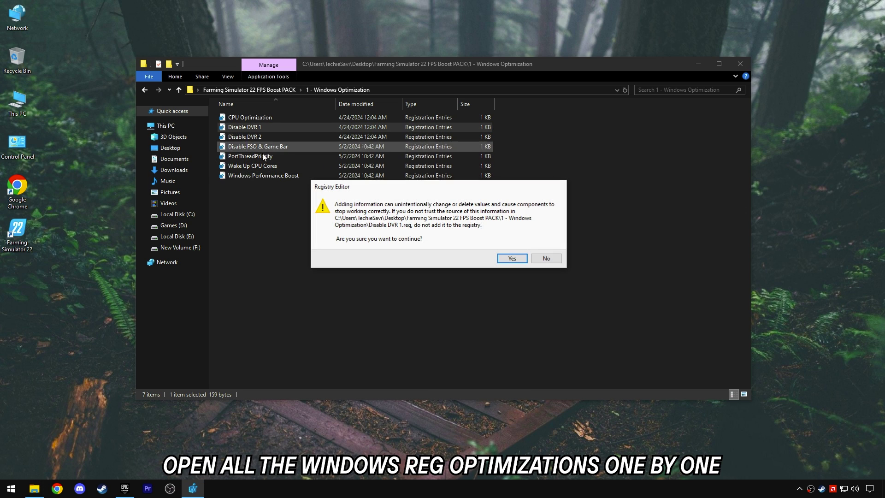
left_click(512, 258)
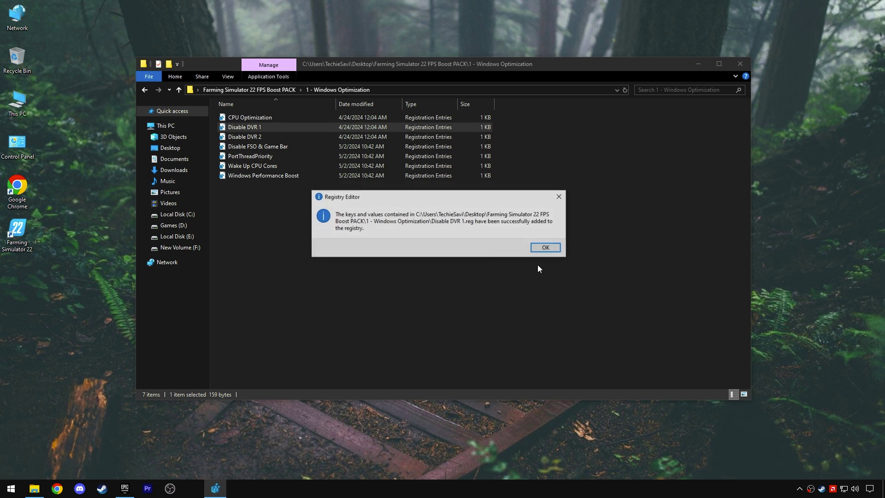
left_click(545, 247)
Merge the Disable DVR 2 and Disable FSO & Game Bar registry files into the Windows registry.
double_click(248, 137)
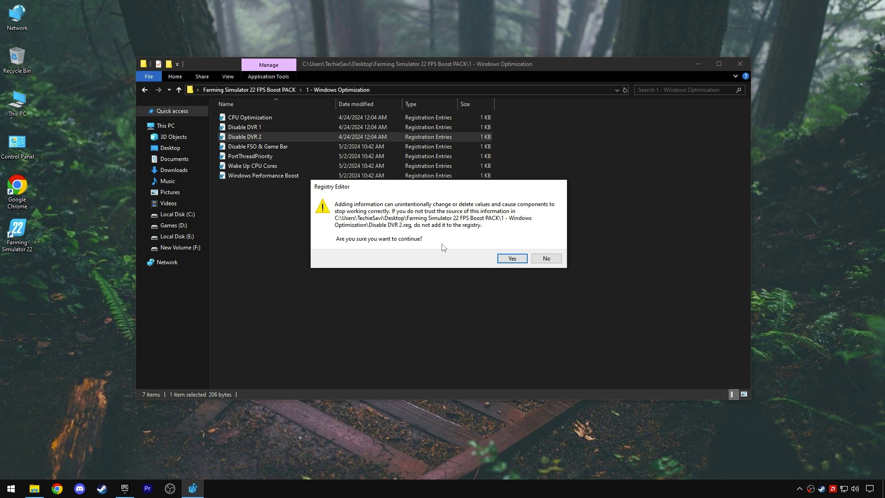
left_click(511, 258)
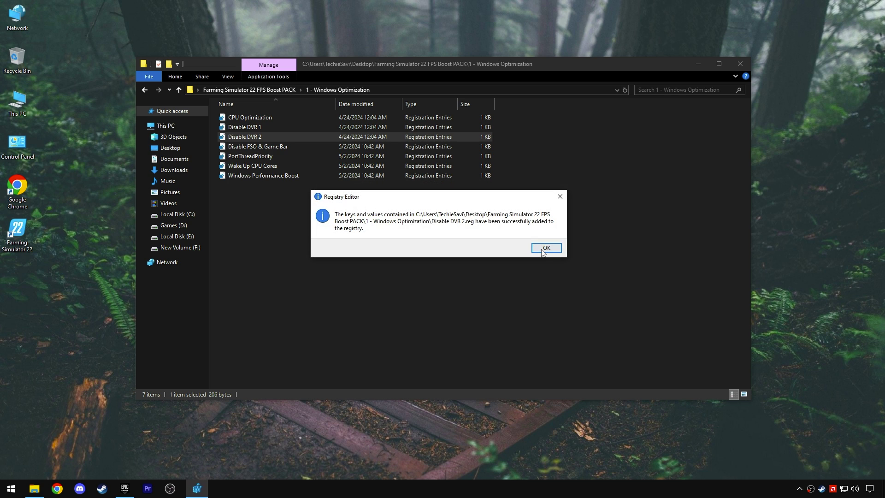
left_click(545, 247)
double_click(264, 147)
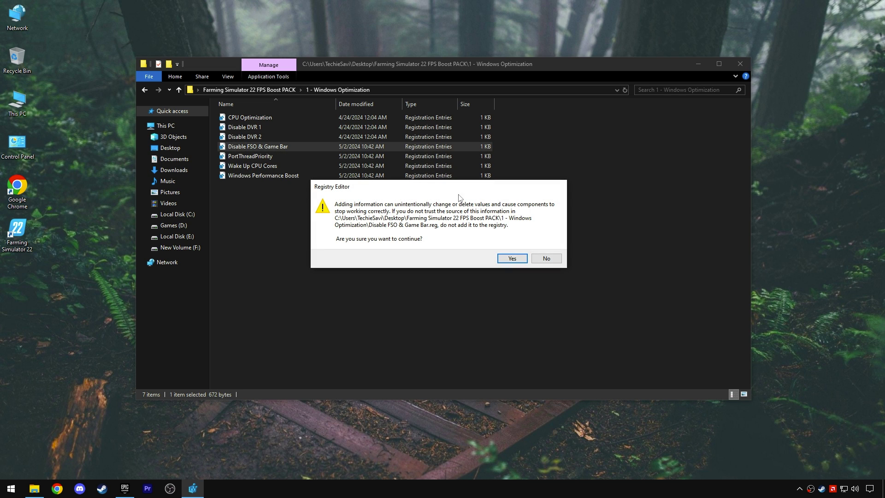
left_click(511, 258)
left_click(543, 246)
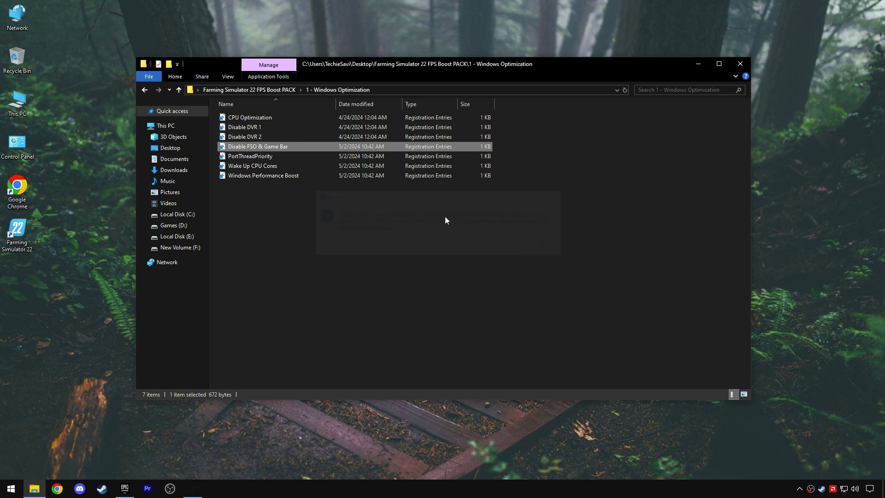
Merge the PortThreadPriority and Wake Up CPU Cores registry files into the Windows registry.
double_click(264, 155)
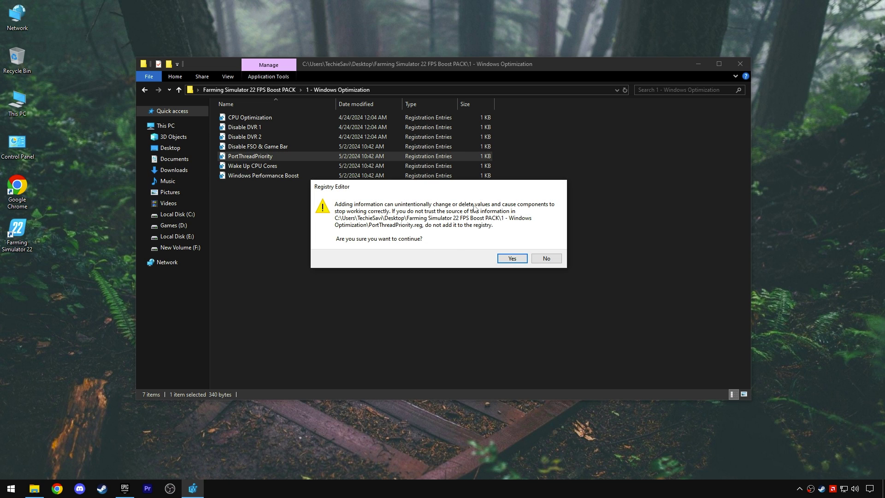
left_click(511, 258)
left_click(545, 248)
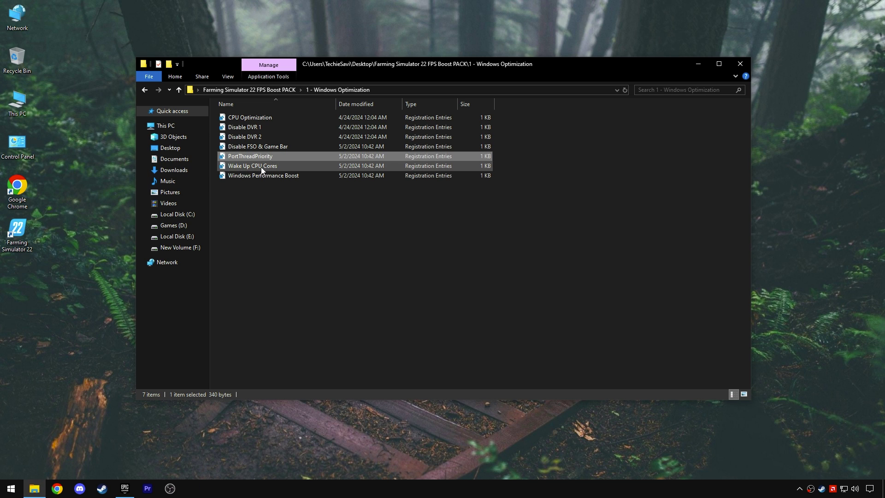
left_click(262, 168)
double_click(261, 168)
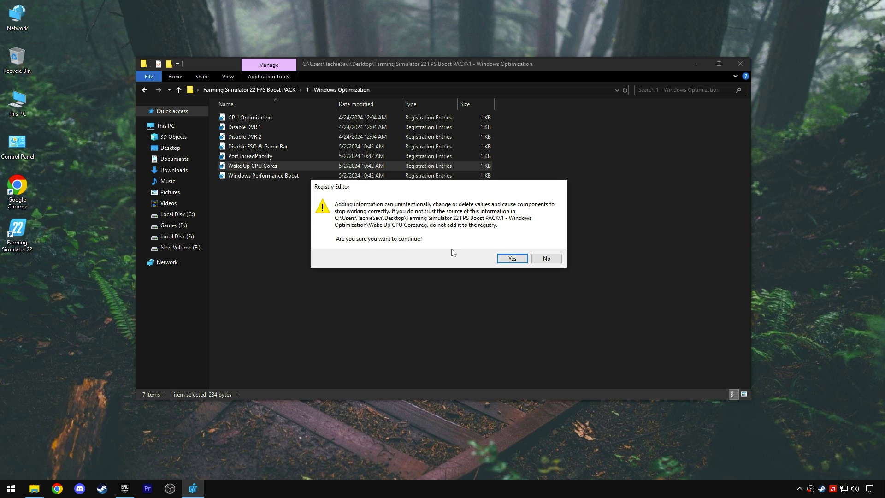
left_click(502, 259)
left_click(545, 247)
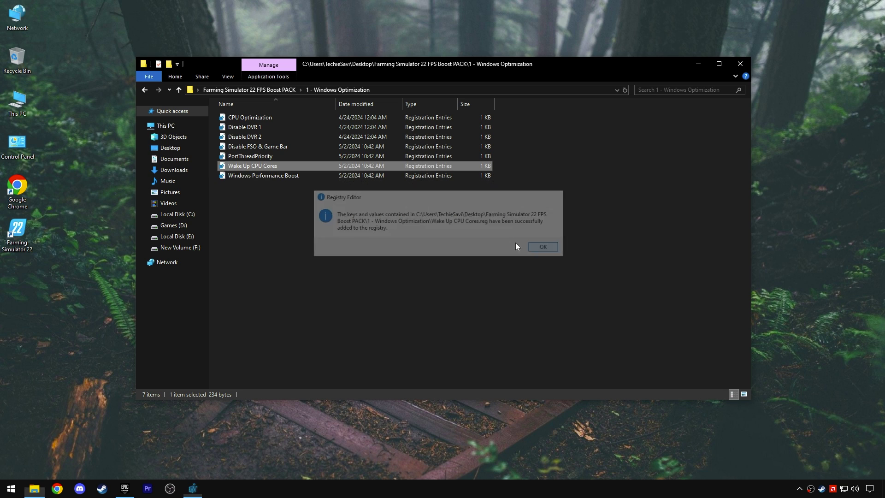
Merge the Windows Performance Boost registry file into the Windows registry.
left_click(267, 179)
double_click(268, 180)
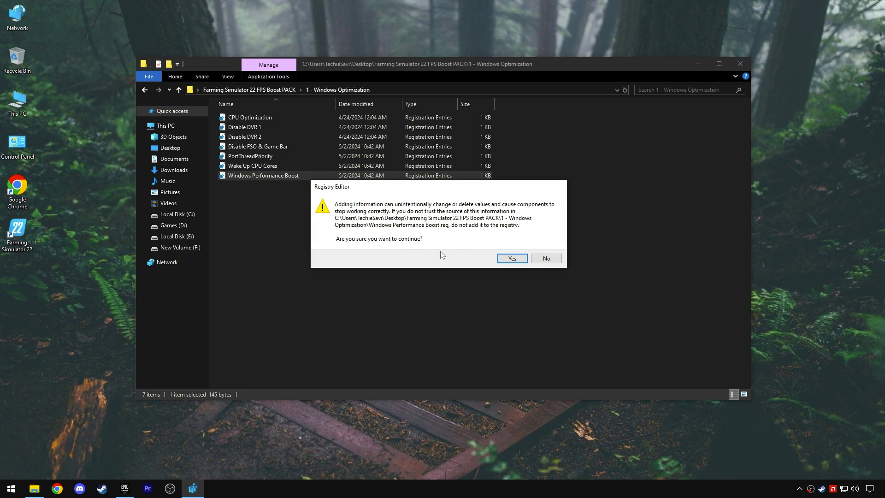
left_click(503, 259)
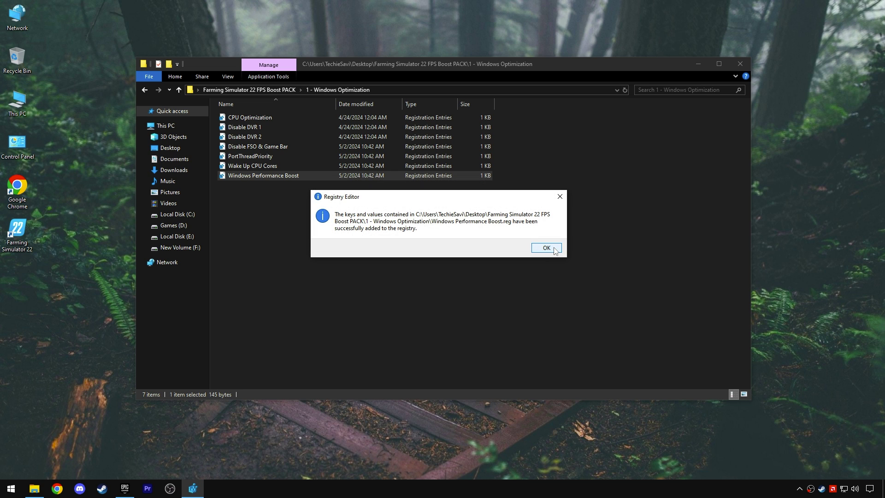
left_click(546, 247)
Open the pack's 2 - Farming Simulator 22 Priority folder and widen the Name column to show full file names.
left_click(267, 90)
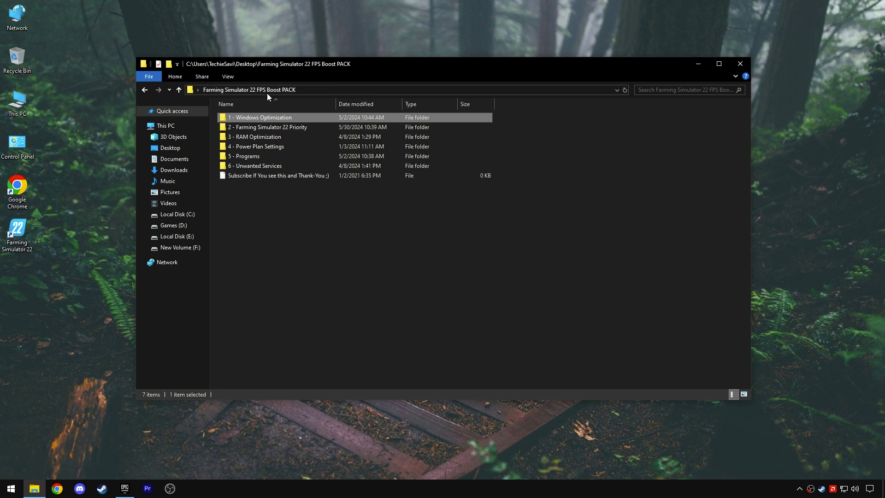
double_click(260, 127)
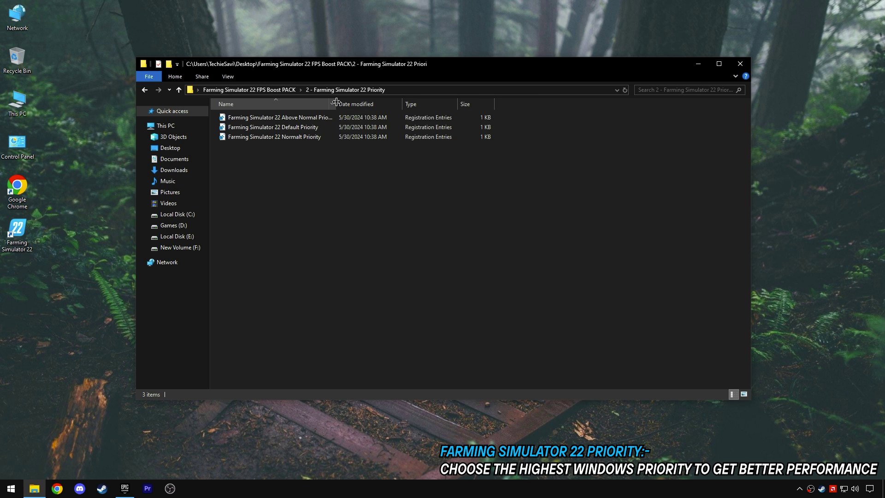
left_click_drag(336, 102, 414, 102)
Examine the contents of the Farming Simulator 22 Above Normal Priority registry file in Notepad and close it.
left_click(294, 117)
right_click(282, 115)
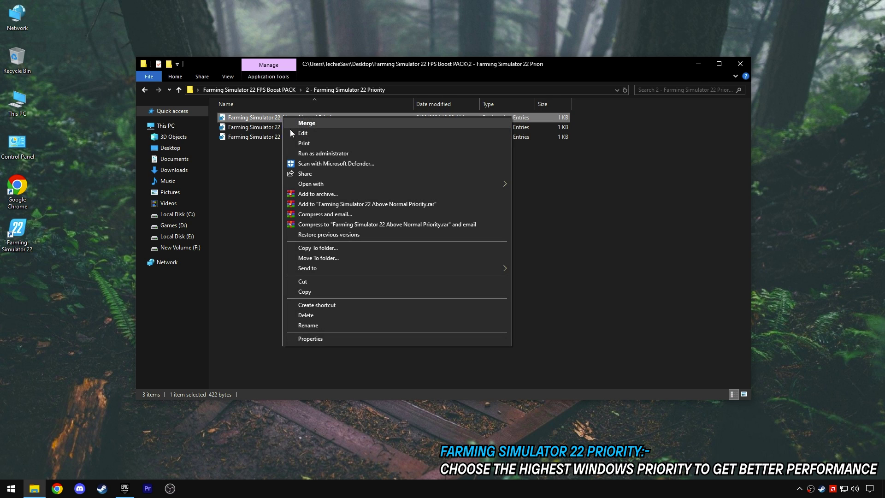
left_click(295, 134)
left_click_drag(370, 134, 175, 90)
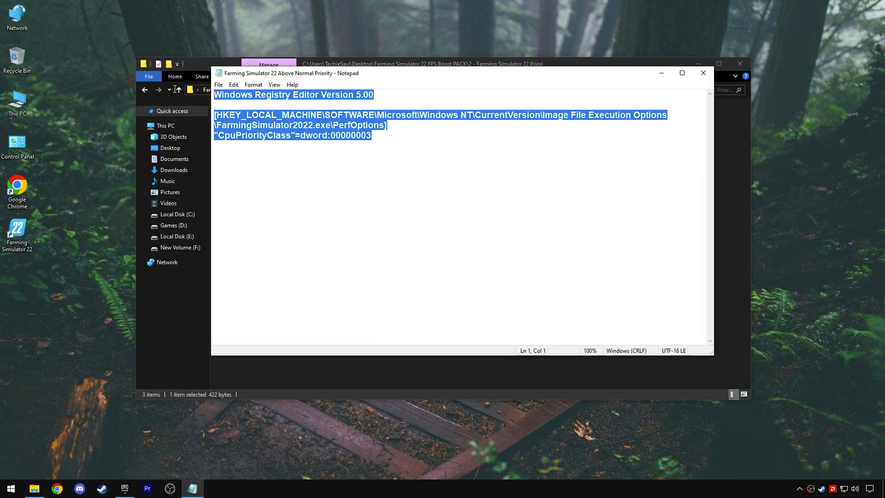
left_click(422, 138)
left_click(702, 73)
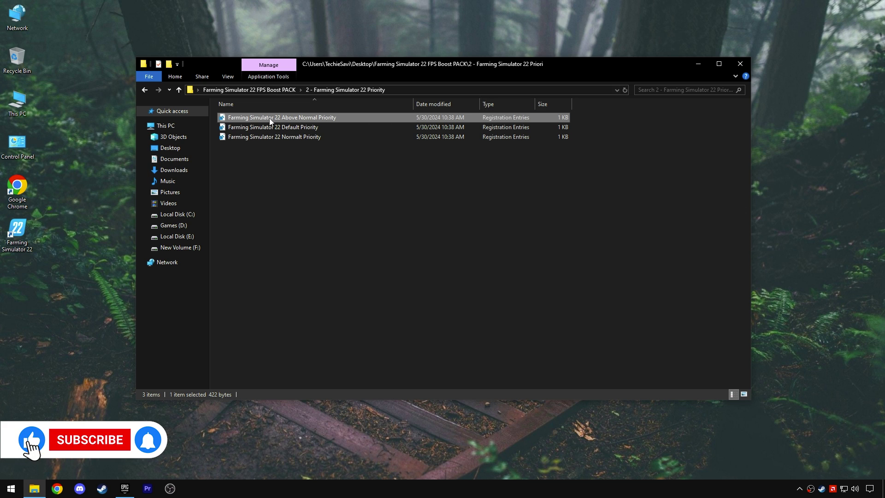
Merge the Farming Simulator 22 Above Normal Priority registry file into the Windows registry.
double_click(295, 116)
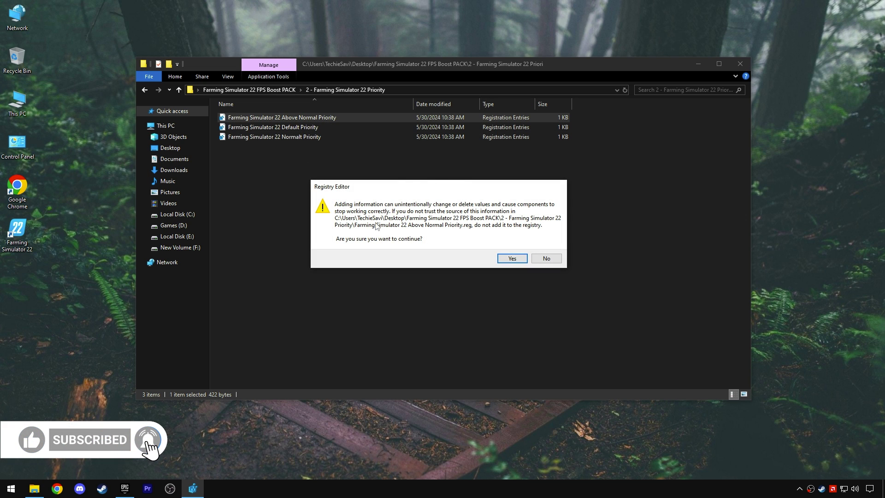
left_click(512, 258)
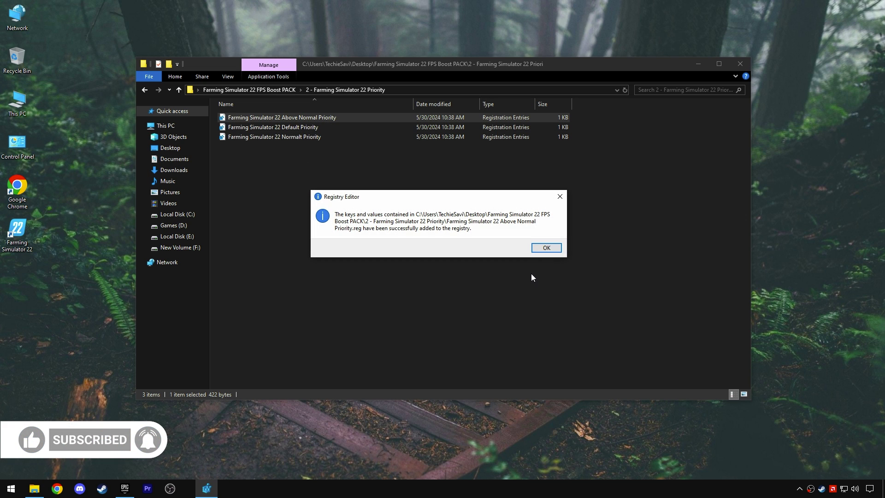
left_click(561, 249)
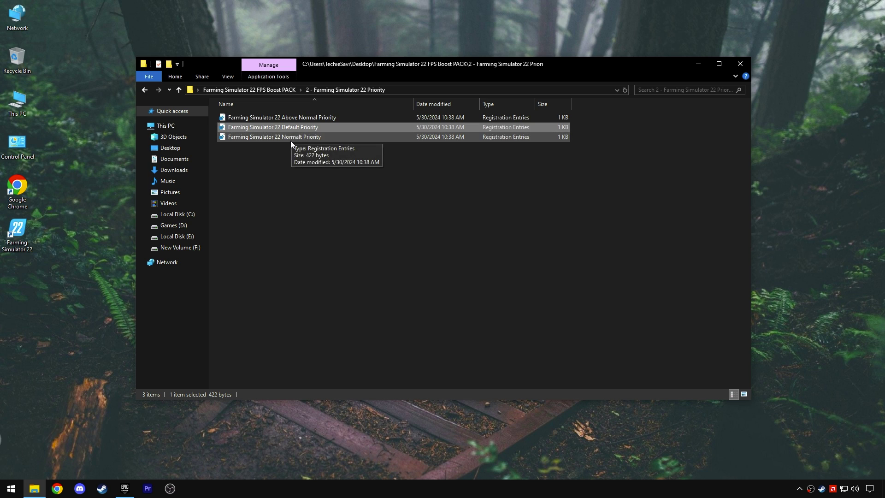
Return to the Farming Simulator 22 FPS Boost PACK folder and open its 3 - RAM Optimization folder.
left_click(309, 139)
left_click(281, 90)
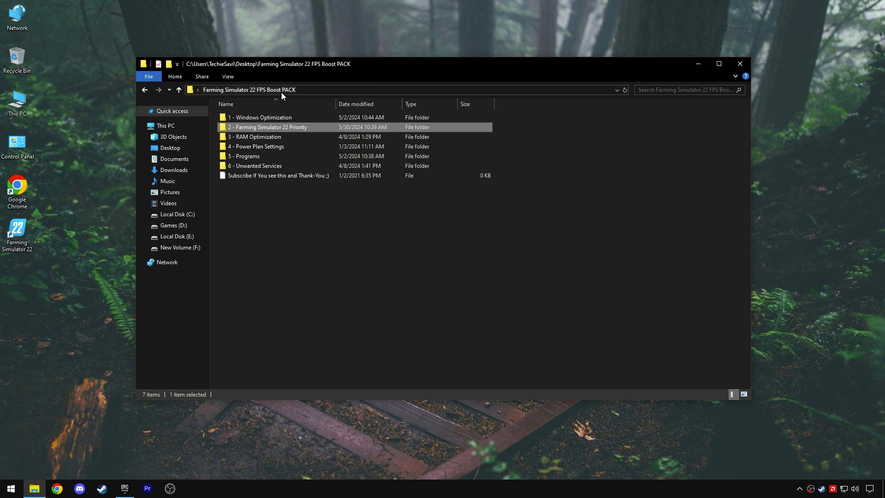
double_click(258, 137)
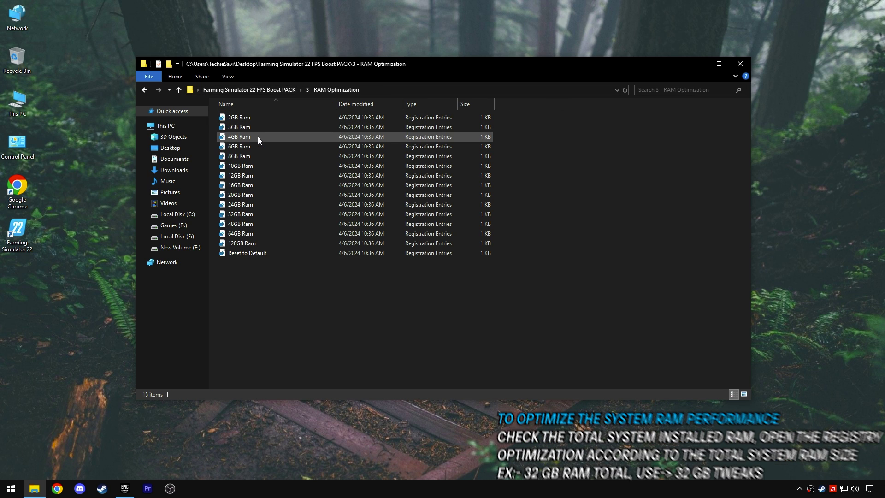
Check the total installed memory in Task Manager's performance view.
right_click(11, 488)
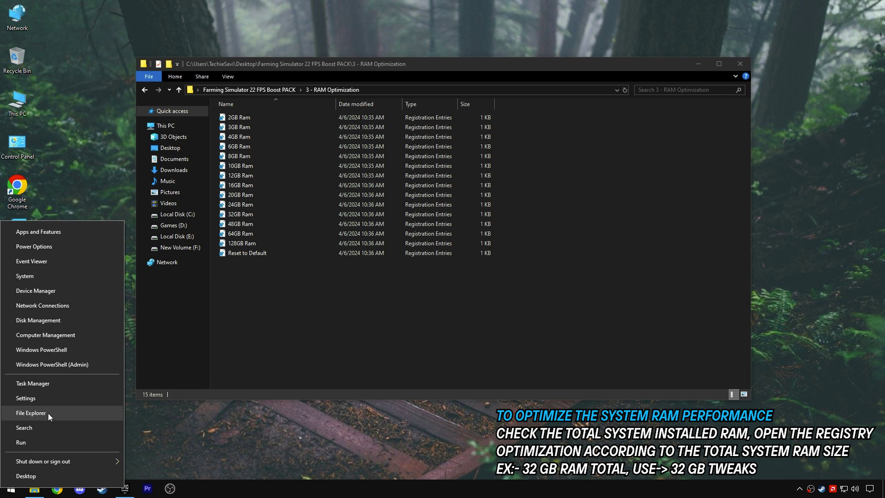
left_click(68, 386)
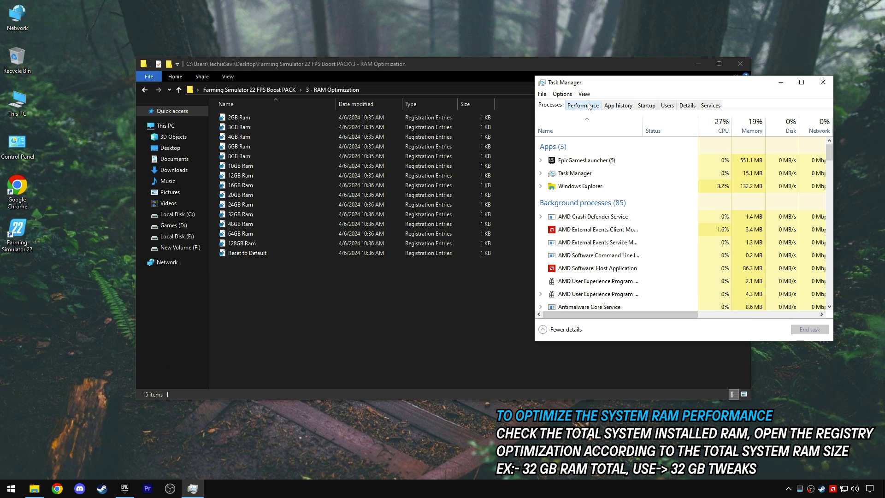
left_click(588, 106)
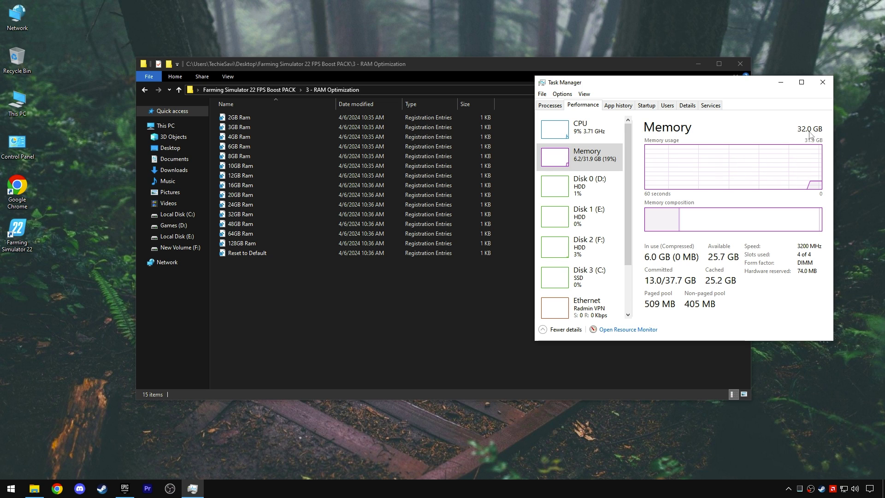
Merge the 32GB Ram registry file into the Windows registry and close Task Manager.
double_click(242, 214)
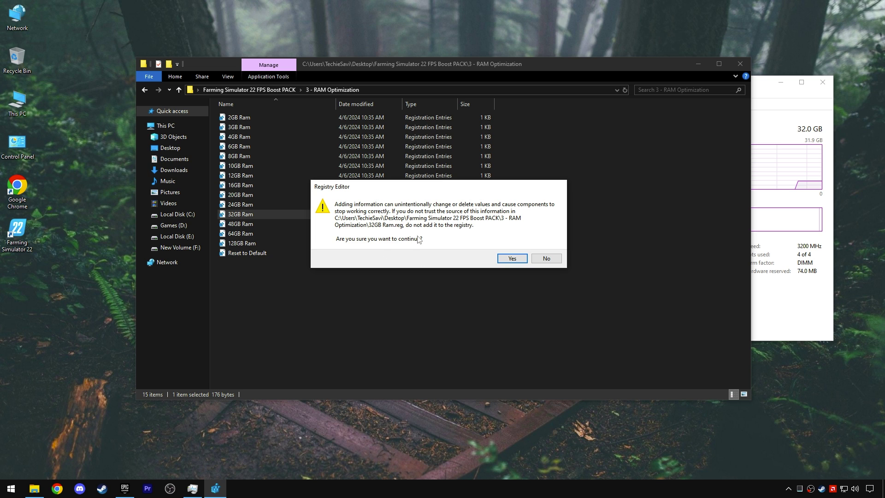
left_click(512, 258)
left_click(557, 247)
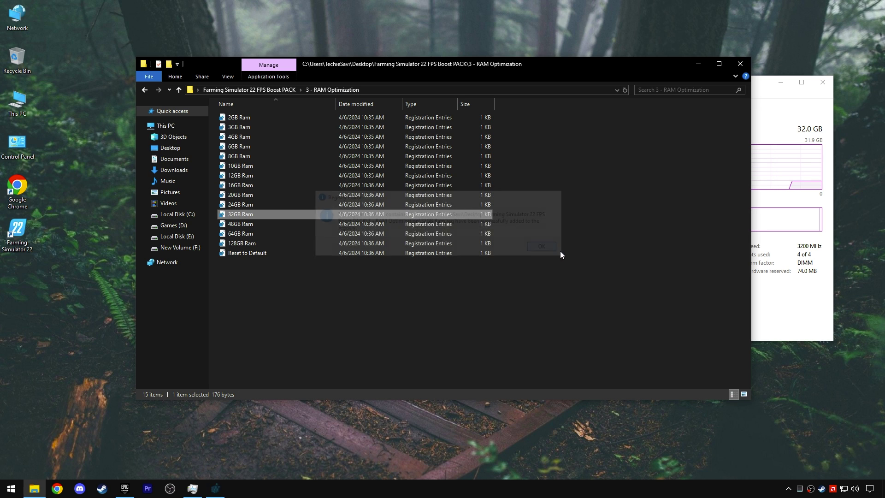
left_click(832, 101)
left_click(831, 87)
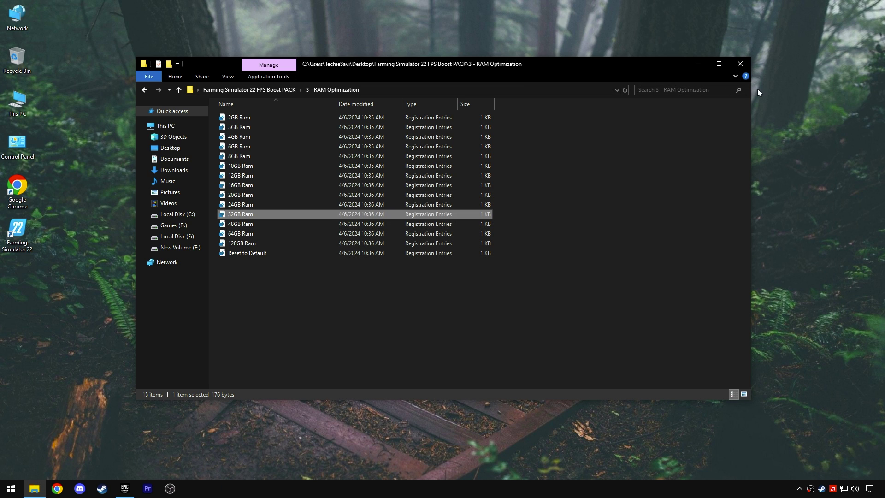
Run the power plan import script from the pack's 4 - Power Plan Settings folder and close its command window.
left_click(267, 90)
double_click(262, 147)
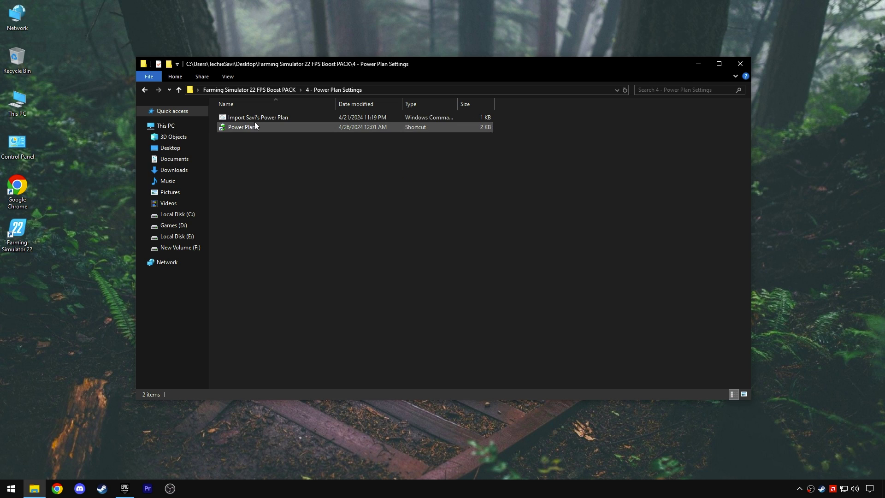
right_click(254, 118)
left_click(276, 156)
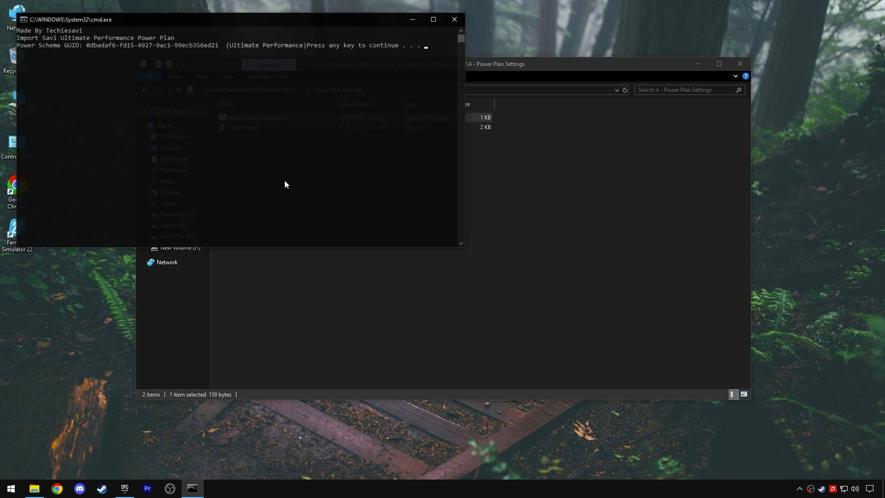
left_click_drag(200, 24, 411, 99)
left_click(420, 96)
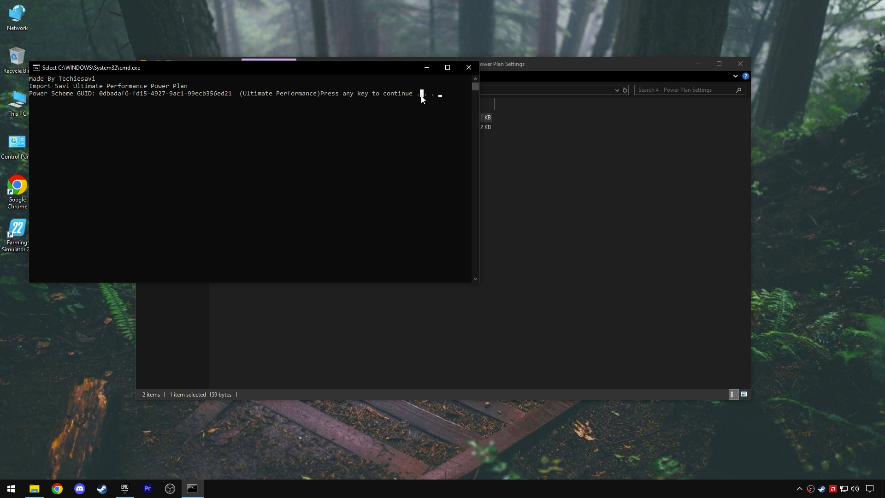
left_click(468, 68)
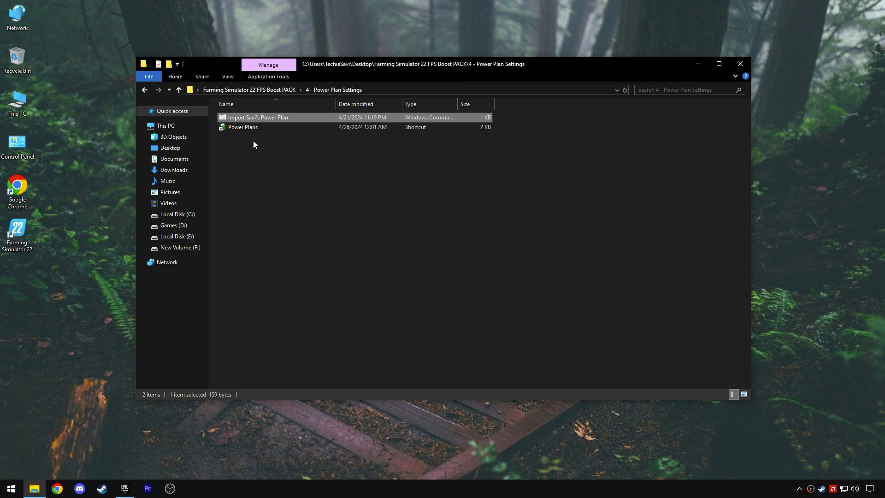
Open the Power Plans shortcut, activate the Ultimate Performance plan and close Power Options.
right_click(237, 128)
left_click(264, 134)
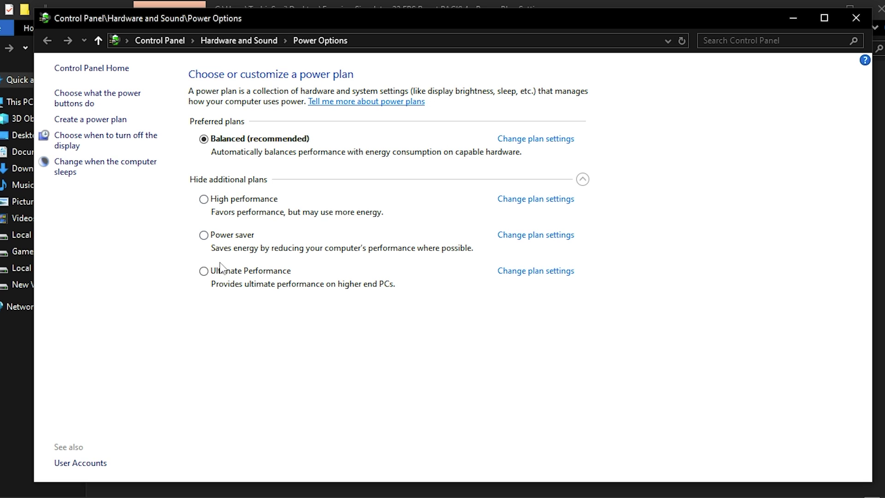
left_click(203, 271)
left_click(848, 18)
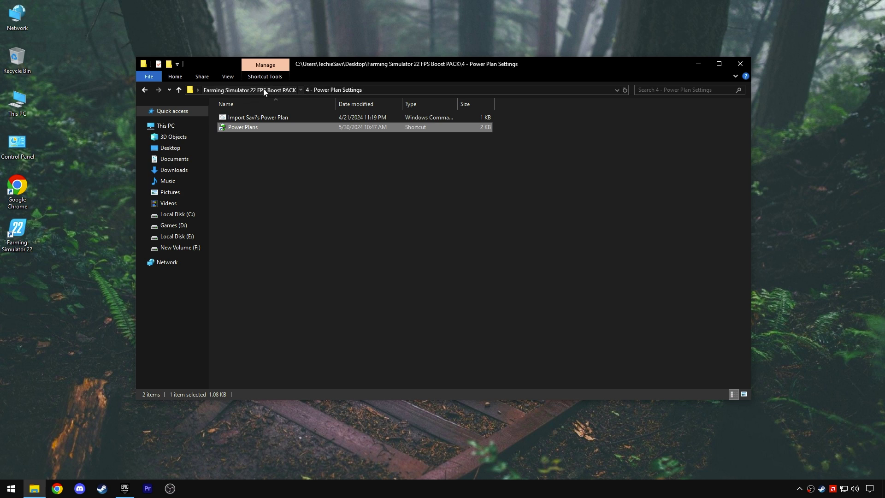
Open the pack's 5 - Programs folder and launch MSI Mode Utility 3.0.
left_click(235, 90)
left_click(257, 157)
double_click(257, 157)
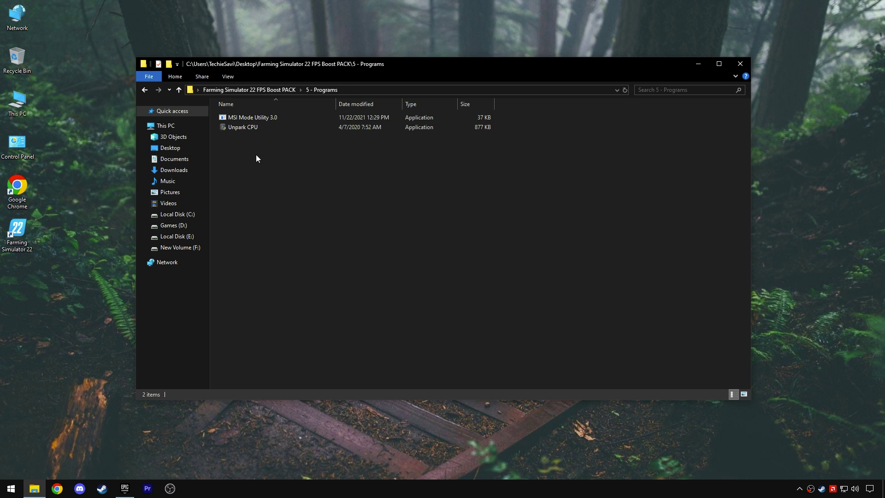
right_click(254, 117)
left_click(289, 134)
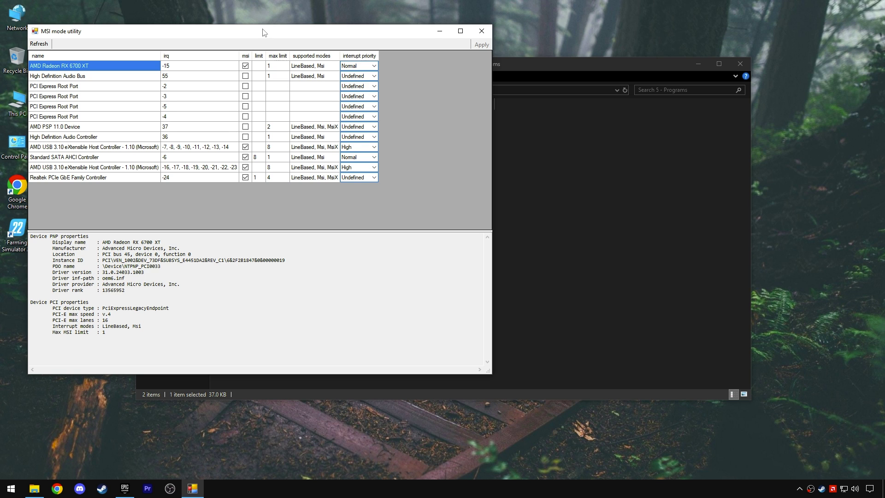
left_click_drag(264, 33, 410, 60)
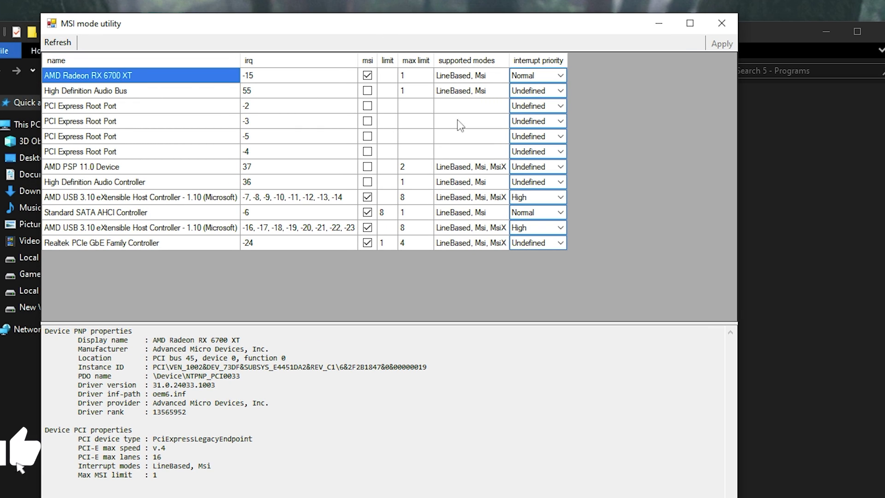
Apply High interrupt priority to the AMD Radeon RX 6700 XT, AMD USB 3.10 host controller, SATA AHCI and Realtek controllers, and close the utility.
left_click(559, 75)
left_click(548, 116)
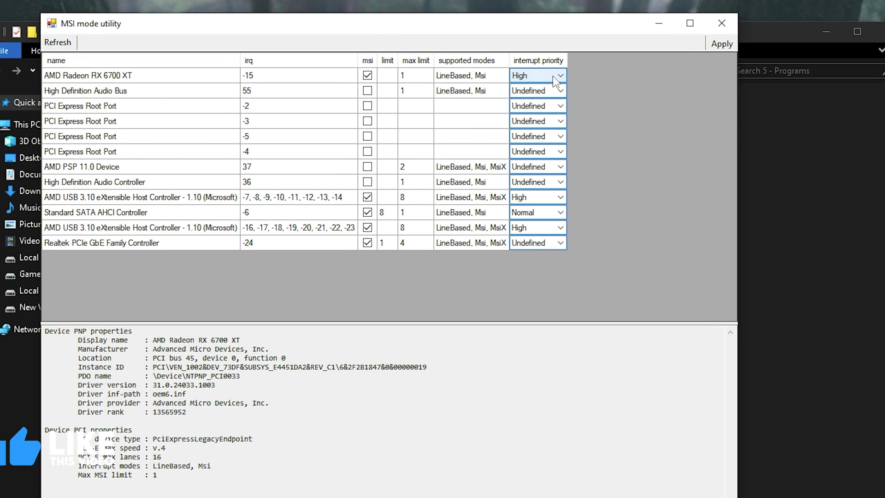
left_click(559, 197)
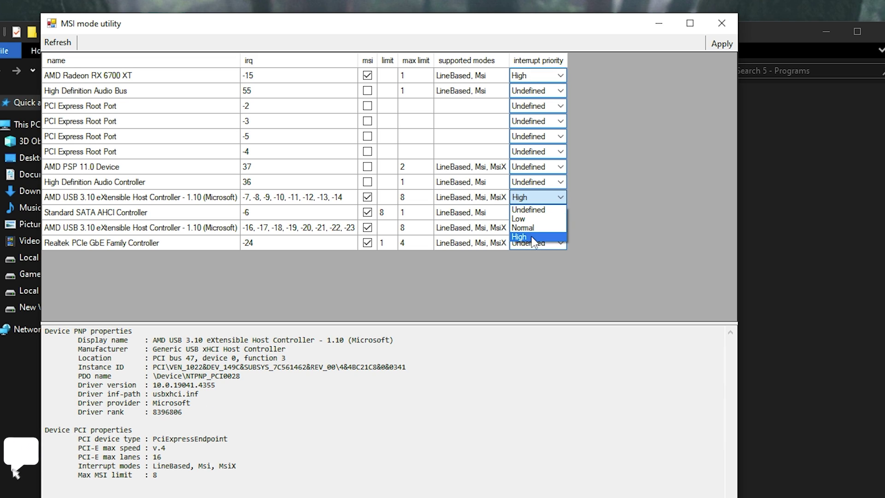
left_click(535, 239)
left_click(560, 212)
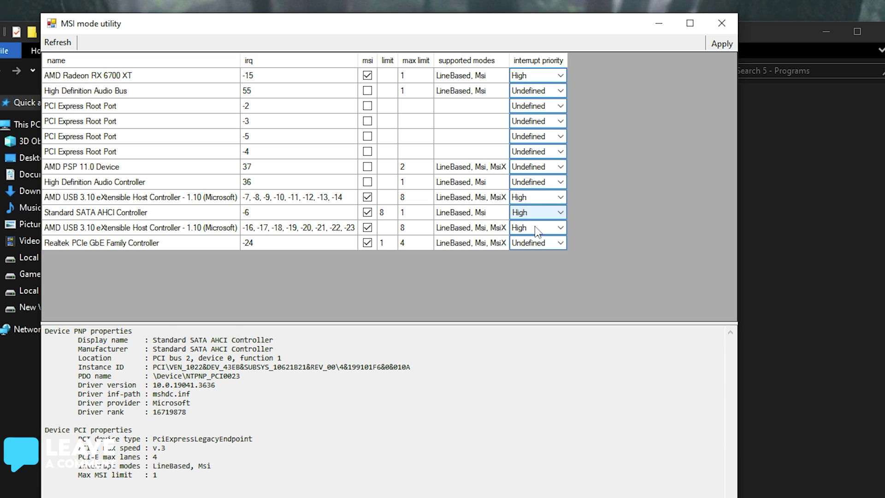
left_click(562, 244)
left_click(530, 280)
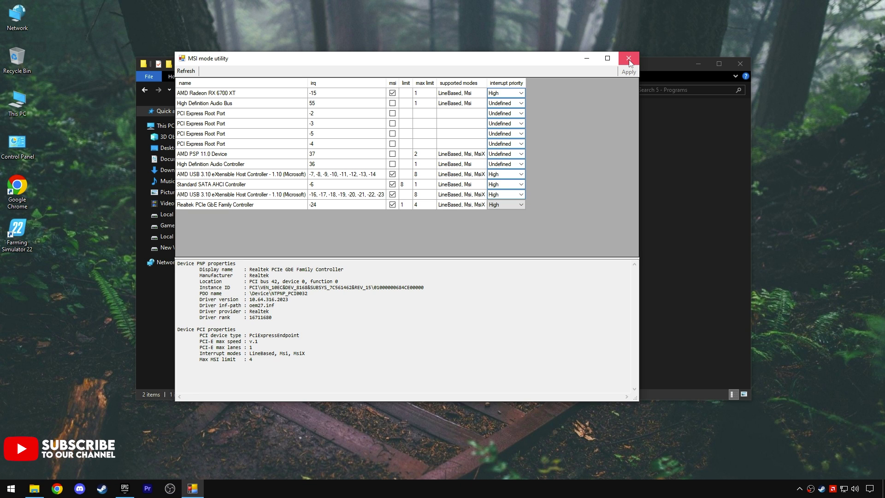
left_click(722, 23)
Launch Unpark CPU with Ultimate Performance as the system power plan.
double_click(245, 126)
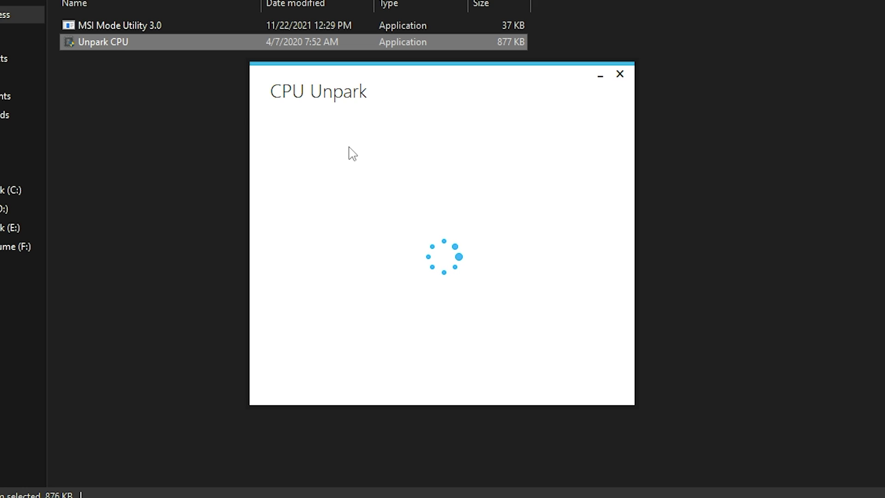
left_click(407, 254)
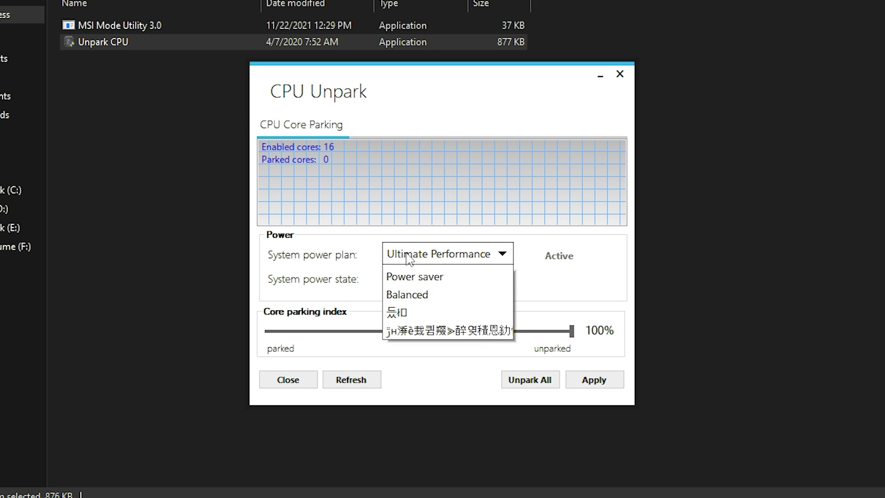
left_click(407, 256)
left_click(408, 257)
left_click(467, 256)
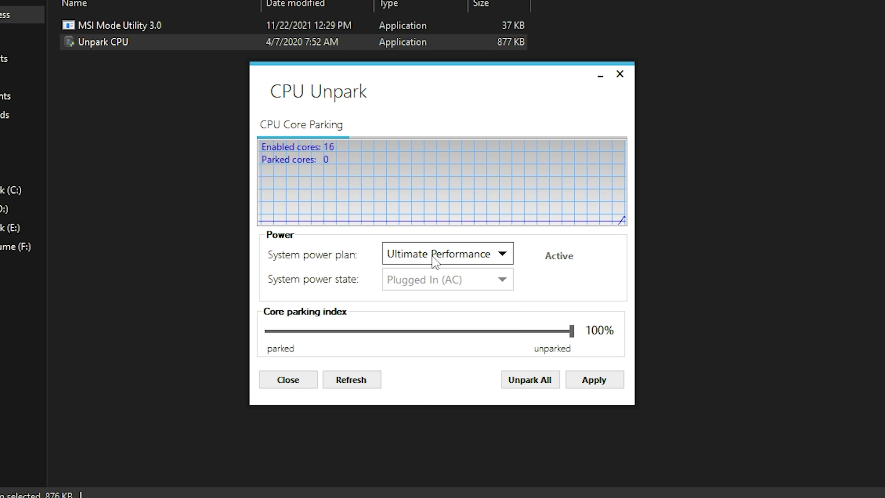
Unpark all CPU cores at a core parking index of 100%, apply the changes and close CPU Unpark.
left_click_drag(571, 331, 517, 335)
left_click(523, 380)
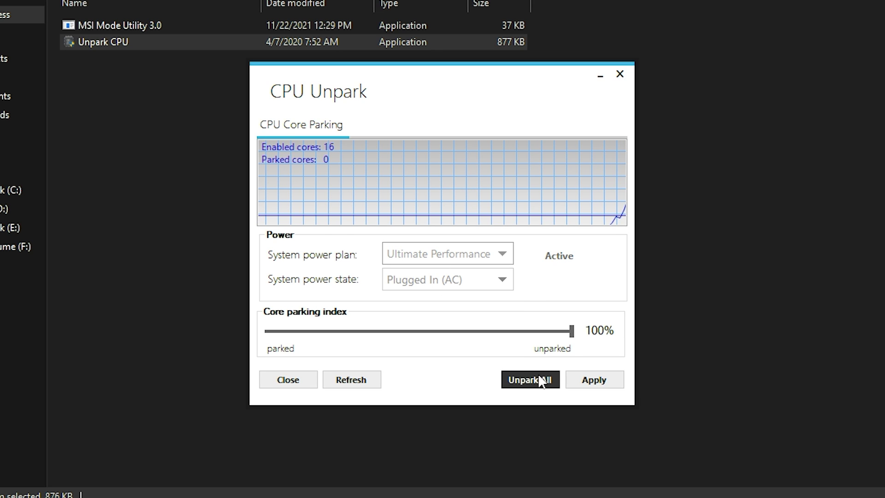
left_click(549, 276)
left_click(593, 379)
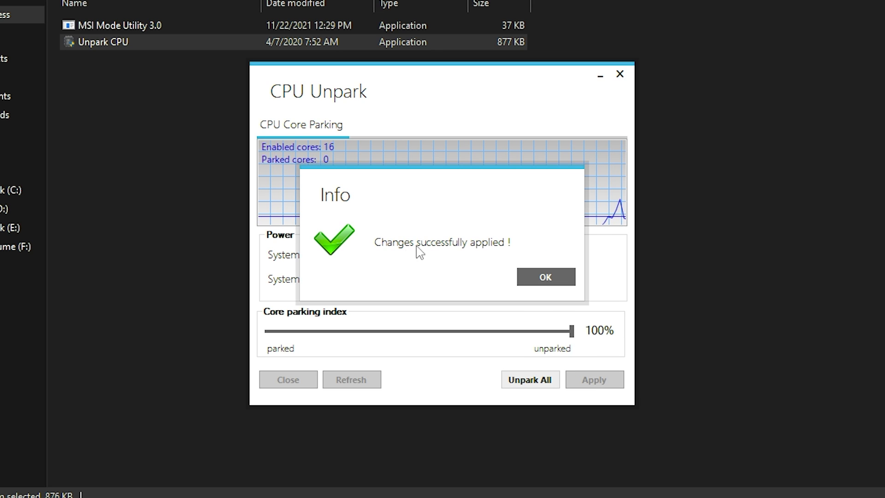
left_click(543, 276)
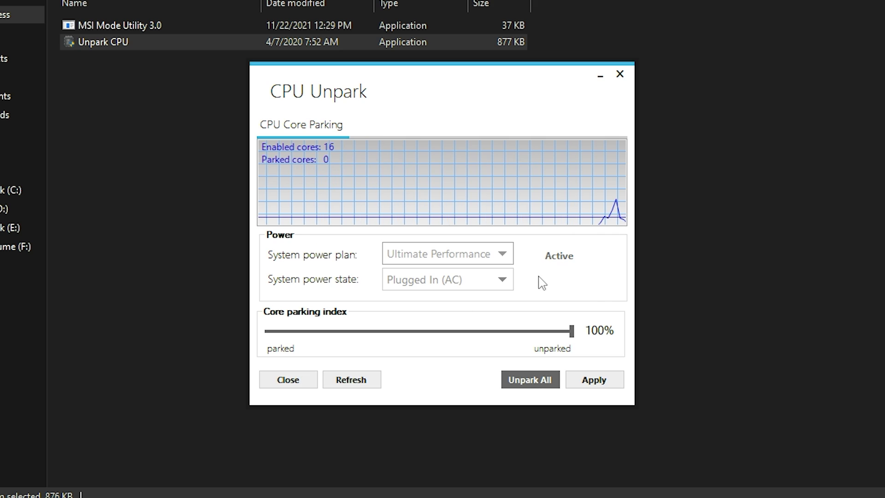
left_click(286, 381)
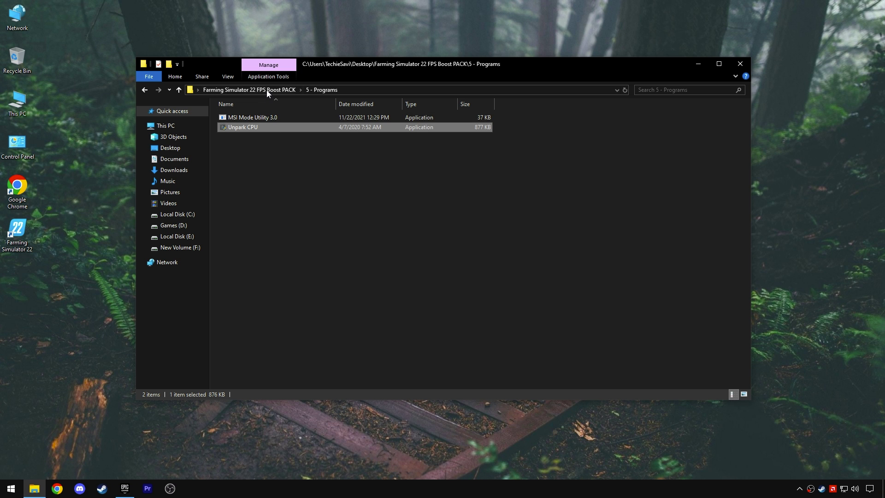
Open the pack's 6 - Unwanted Services folder and examine the registry files in its #Revert Folder.
left_click(267, 91)
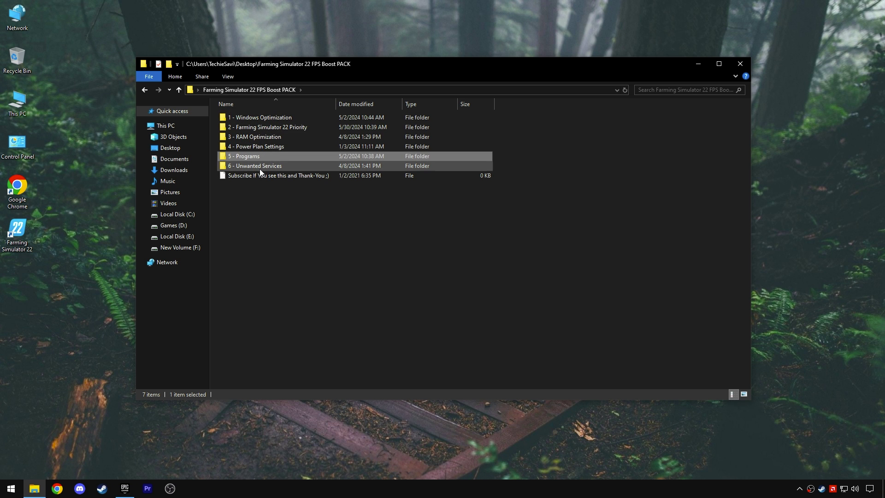
double_click(259, 165)
left_click_drag(258, 186, 275, 168)
double_click(258, 117)
key("ctrl+a")
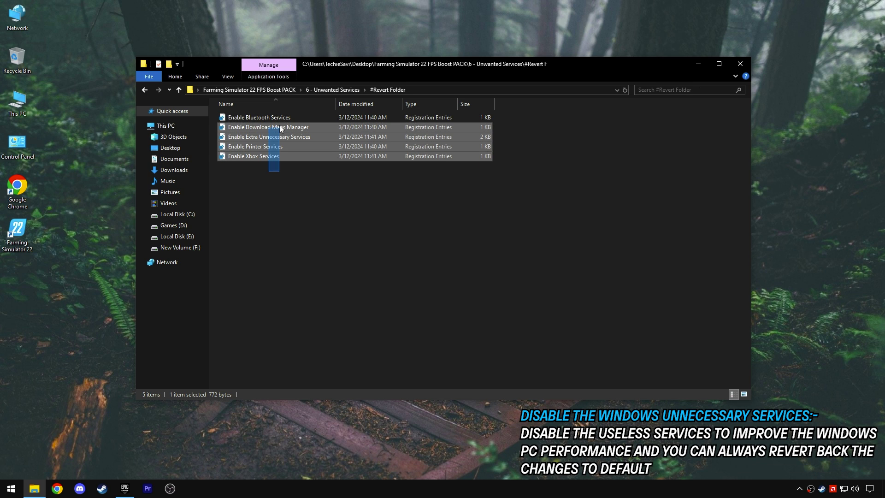
left_click(297, 175)
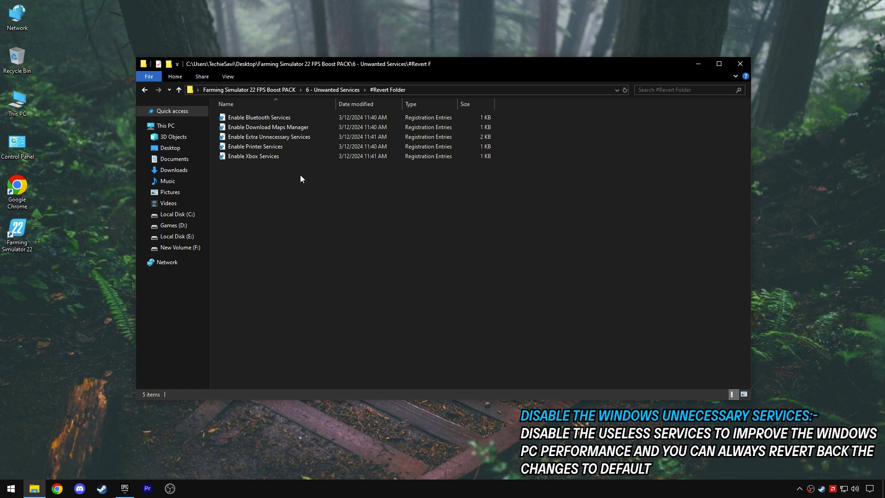
Return to the 6 - Unwanted Services folder and merge the Disable Bluetooth Services file into the registry.
left_click(328, 90)
double_click(260, 127)
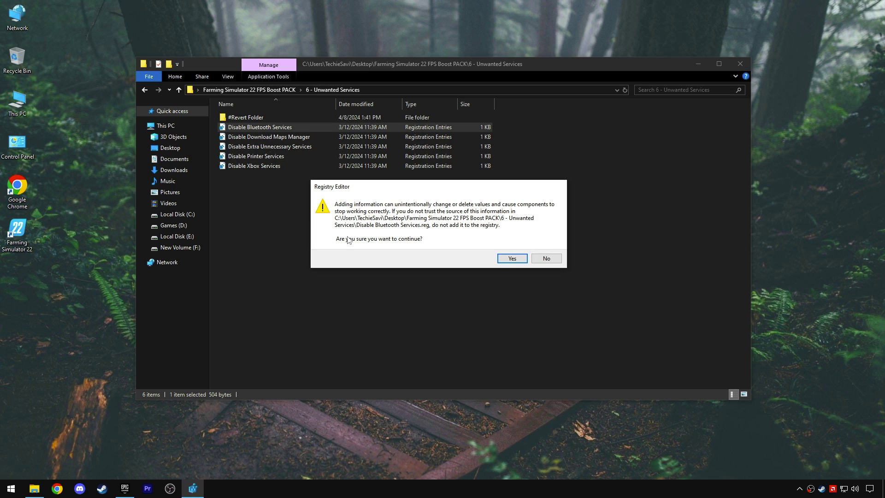
left_click(511, 259)
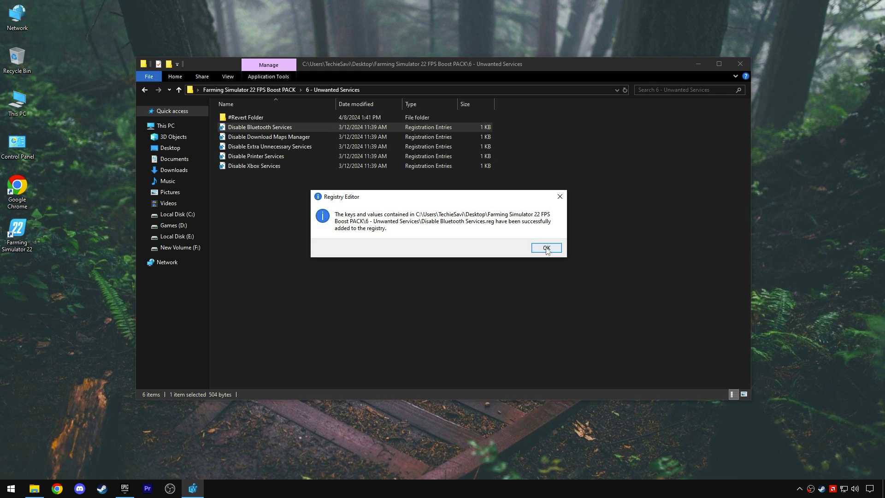
left_click(548, 248)
Merge the Disable Download Maps Manager and Disable Extra Unnecessary Services files into the registry.
double_click(275, 138)
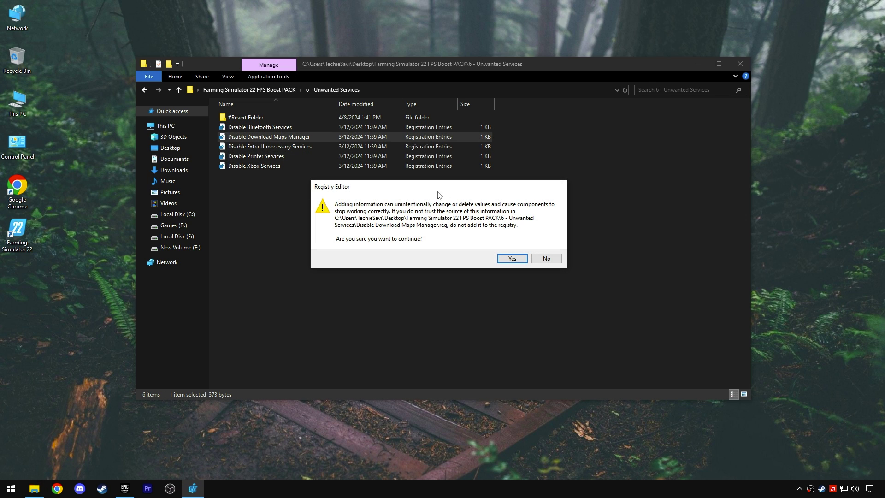
left_click(511, 258)
left_click(546, 247)
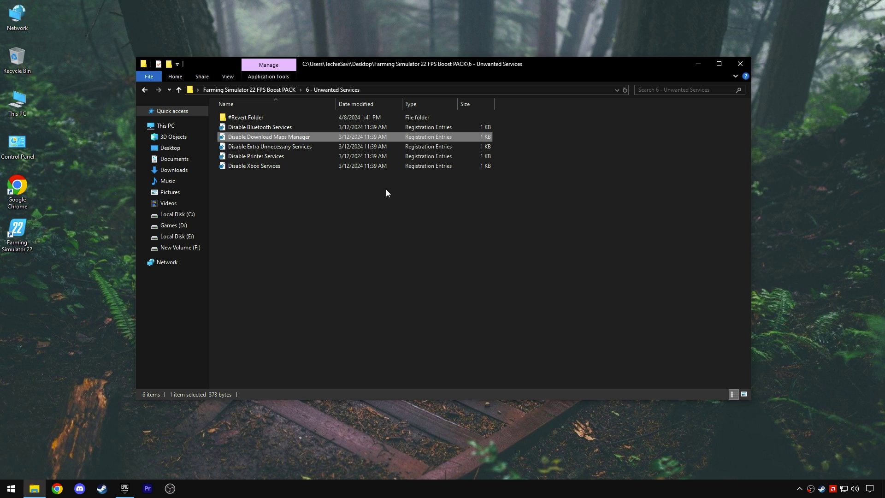
double_click(279, 146)
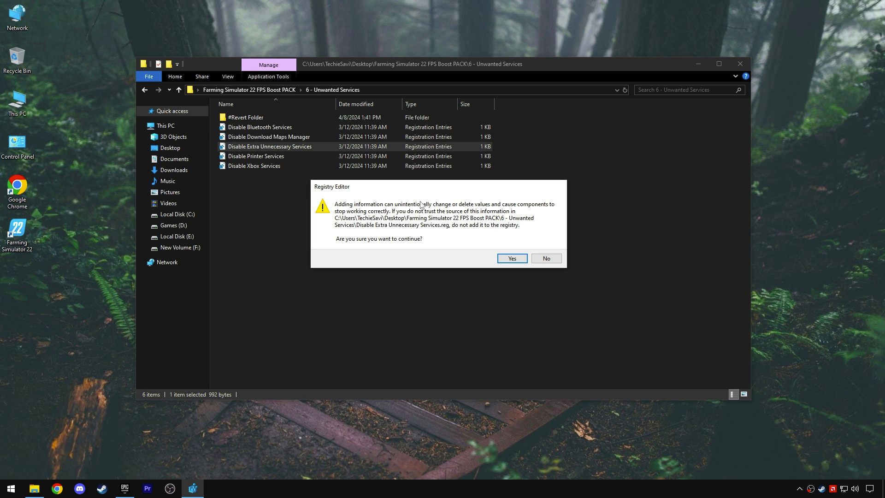
left_click(512, 258)
left_click(527, 247)
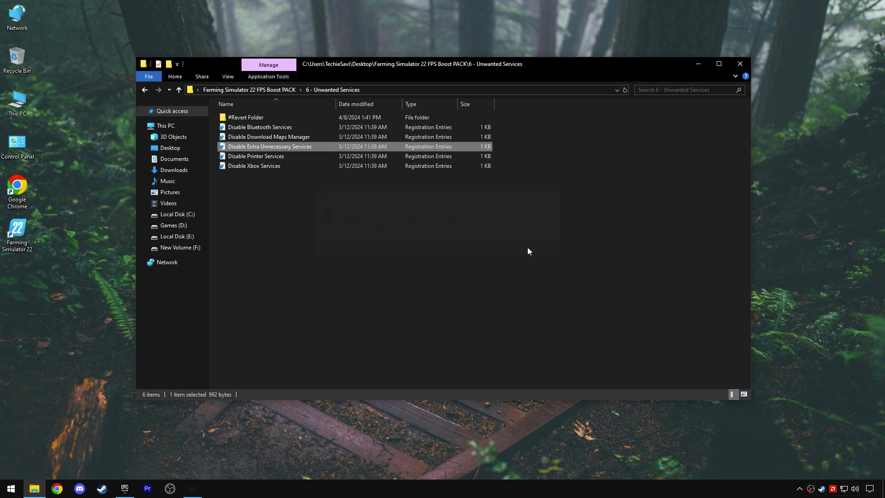
Merge the Disable Printer Services file into the registry.
left_click(258, 158)
double_click(258, 158)
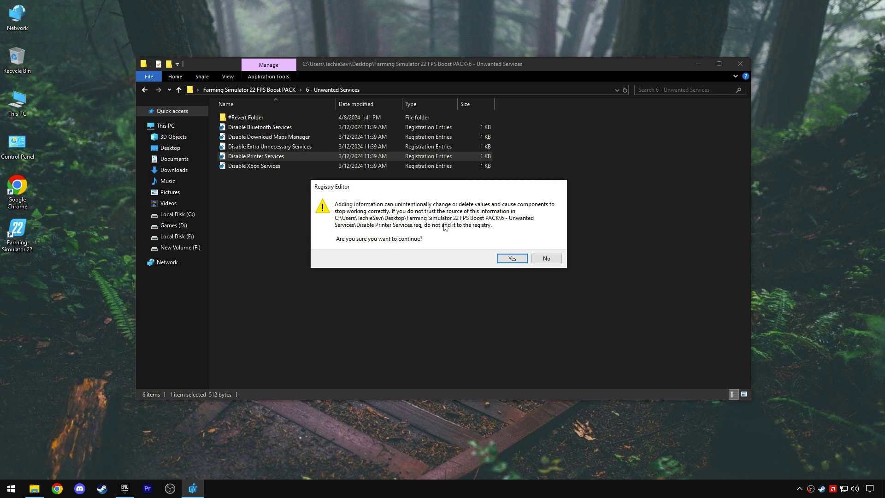
left_click(511, 258)
left_click(527, 247)
Merge the Disable Xbox Services file into the registry.
left_click(265, 167)
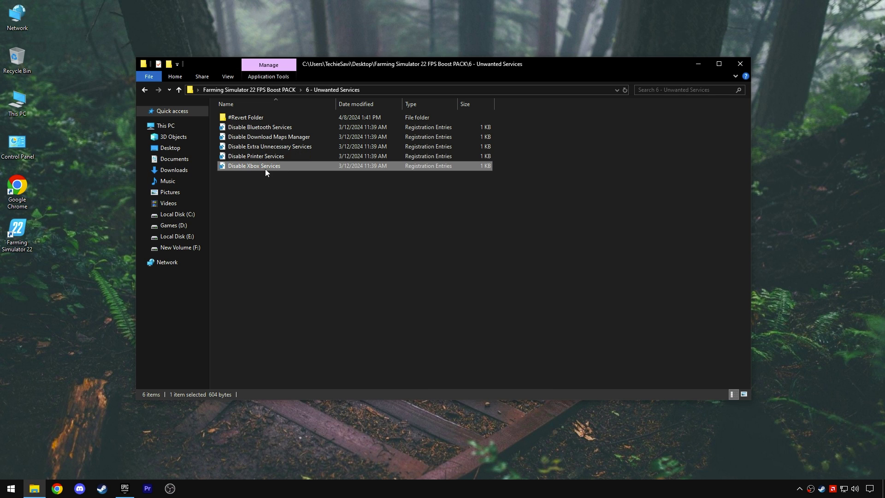
double_click(265, 168)
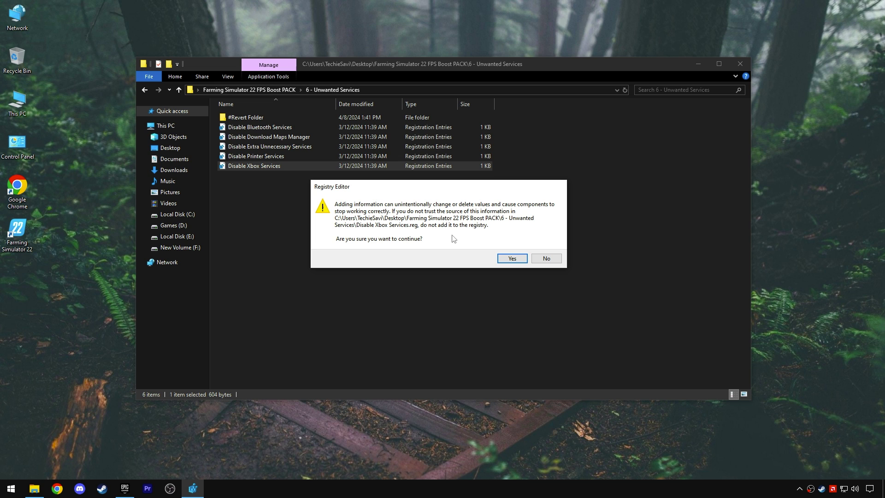
left_click(512, 258)
left_click(544, 243)
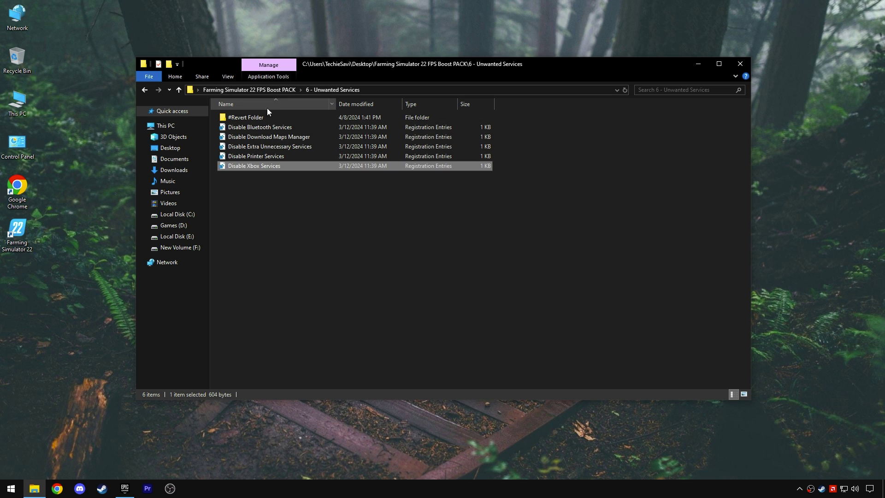
Review the Enable registry files in the #Revert Folder, return to the pack's main folder and close its window.
left_click(258, 112)
double_click(246, 118)
left_click_drag(263, 176, 291, 100)
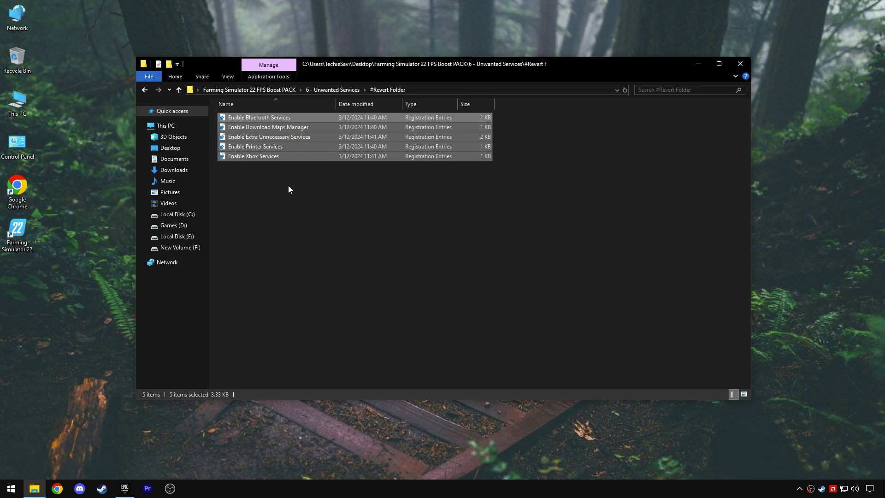
left_click(318, 89)
left_click(291, 90)
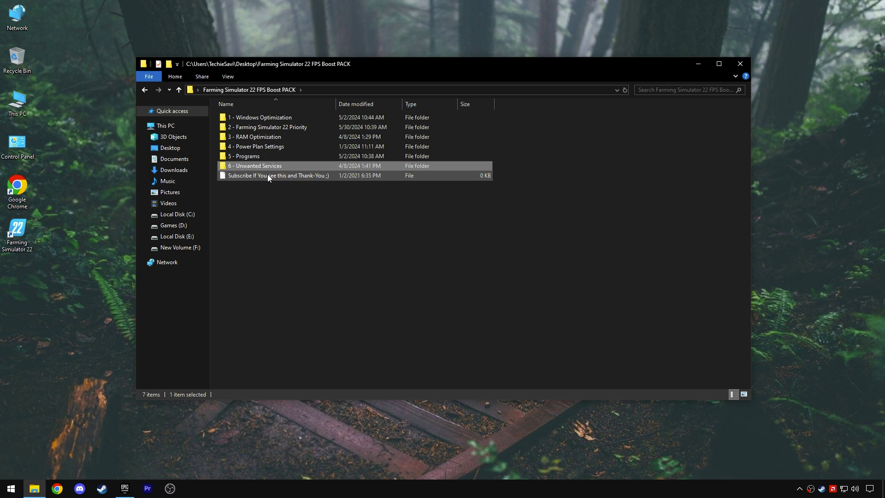
left_click(299, 177)
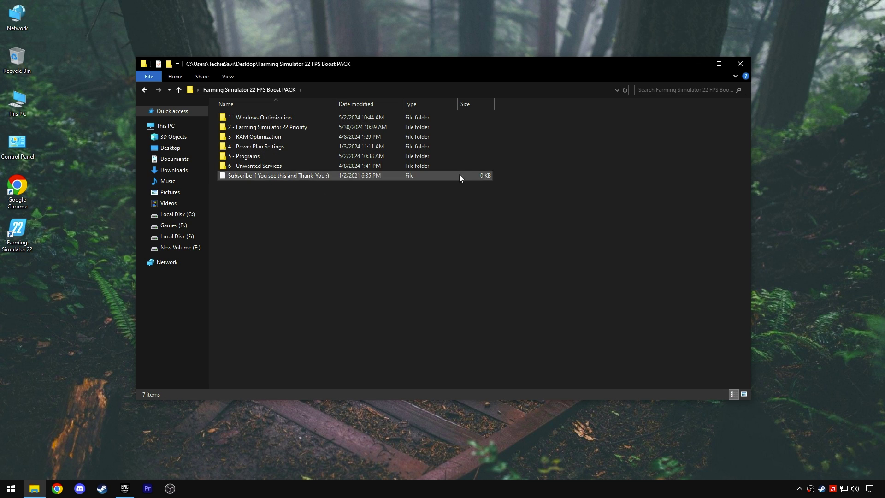
left_click(530, 148)
left_click(739, 68)
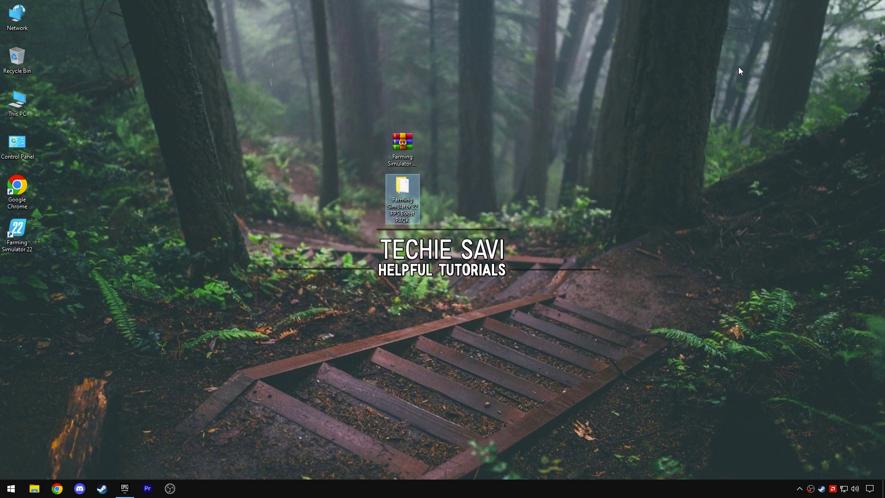
Open the advanced system settings from the About page of the Windows system settings.
right_click(11, 489)
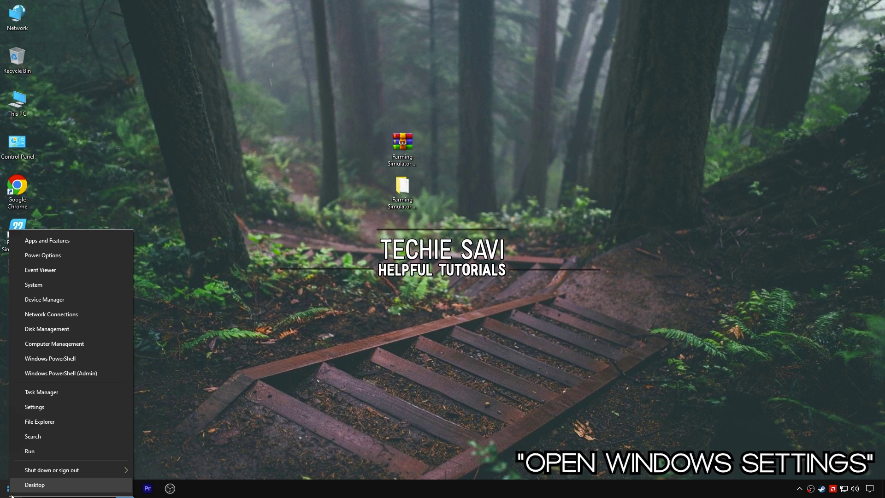
left_click(45, 407)
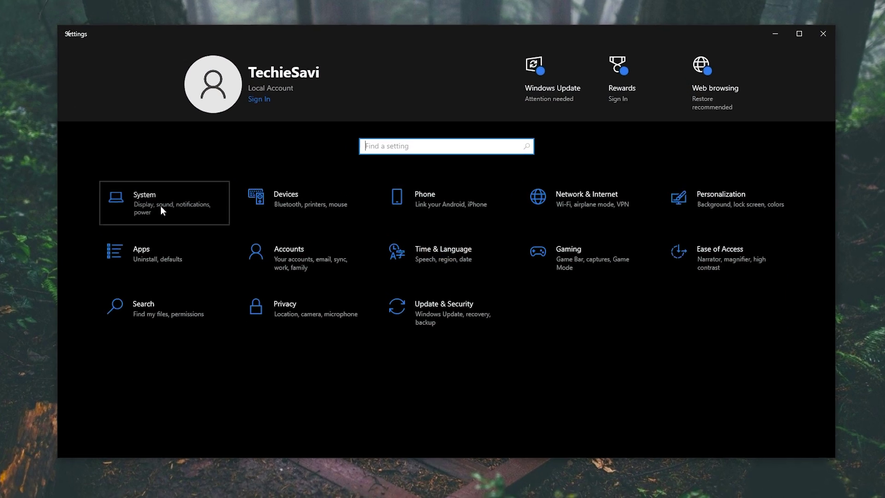
left_click(193, 205)
scroll(181, 272, "down", 3)
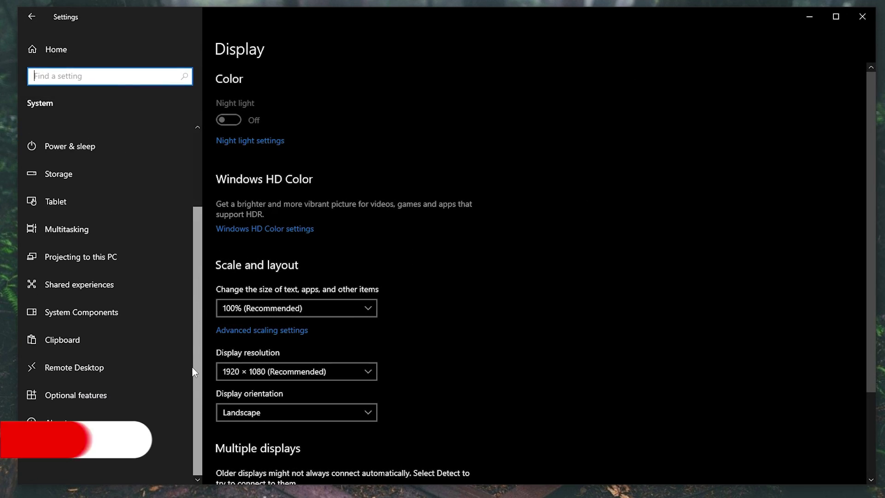
left_click(59, 422)
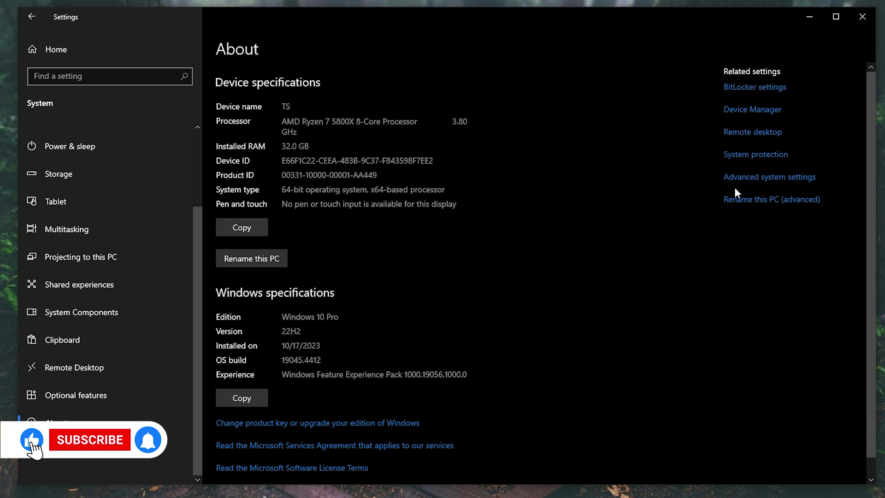
left_click(765, 180)
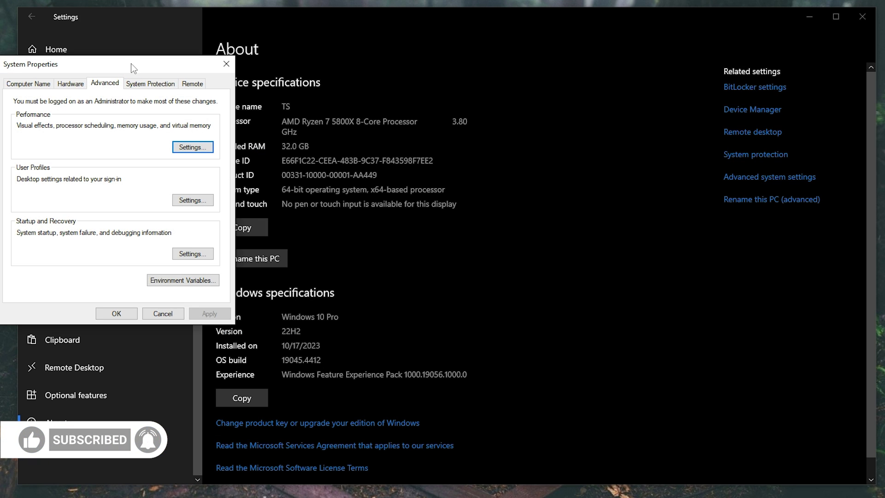
Open the Performance Options and set the visual effects to Adjust for best performance.
left_click_drag(133, 68, 395, 52)
left_click(455, 131)
left_click_drag(406, 92, 627, 46)
left_click(579, 135)
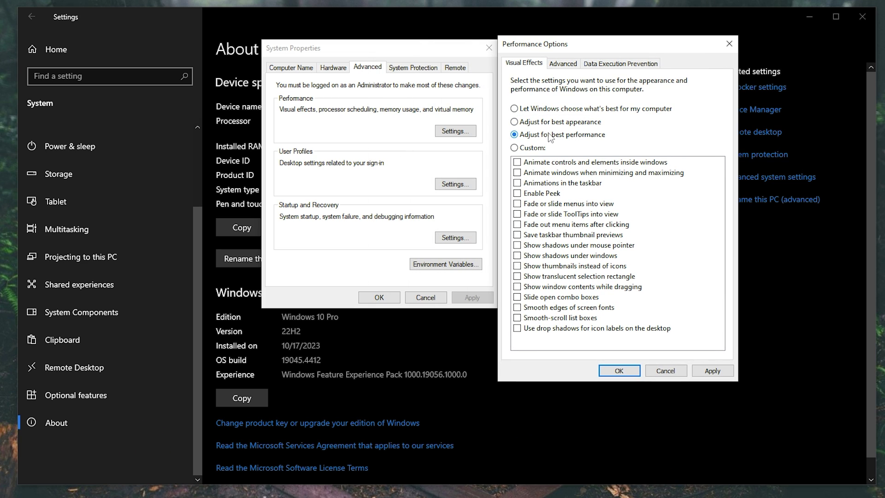
Enable Smooth edges of screen fonts, Show window contents while dragging and Use drop shadows for icon labels on the desktop.
left_click(517, 309)
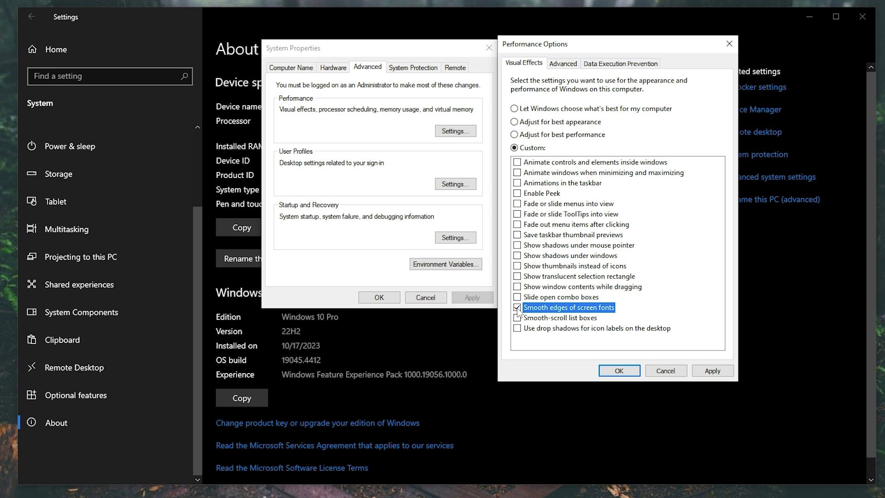
left_click(517, 288)
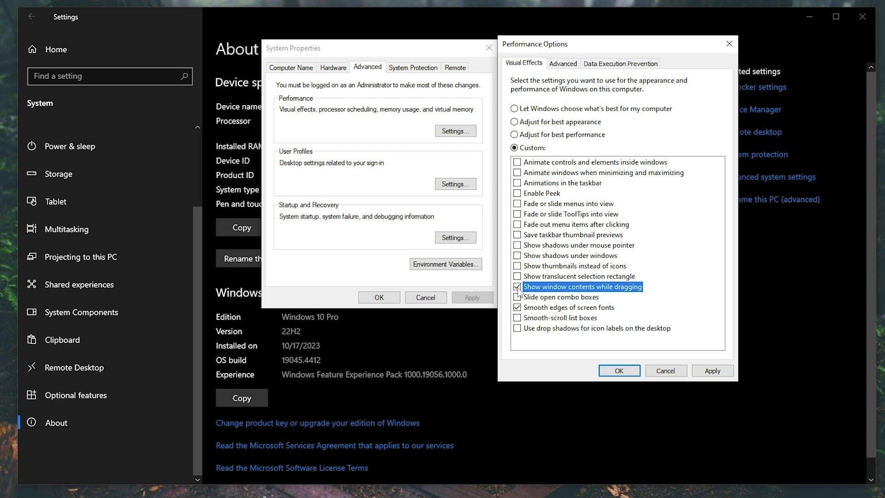
left_click(518, 329)
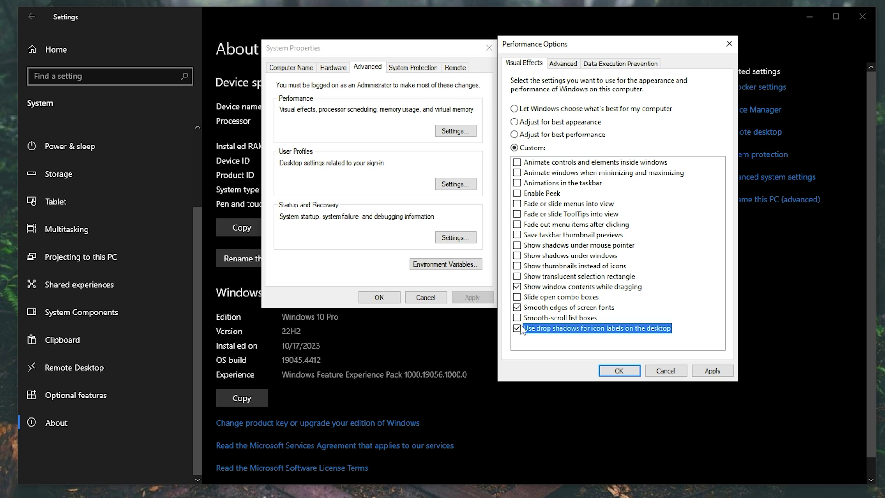
Enable Animate windows when minimizing and maximizing and Enable Peek, then apply the visual effects and close all settings windows.
left_click(518, 173)
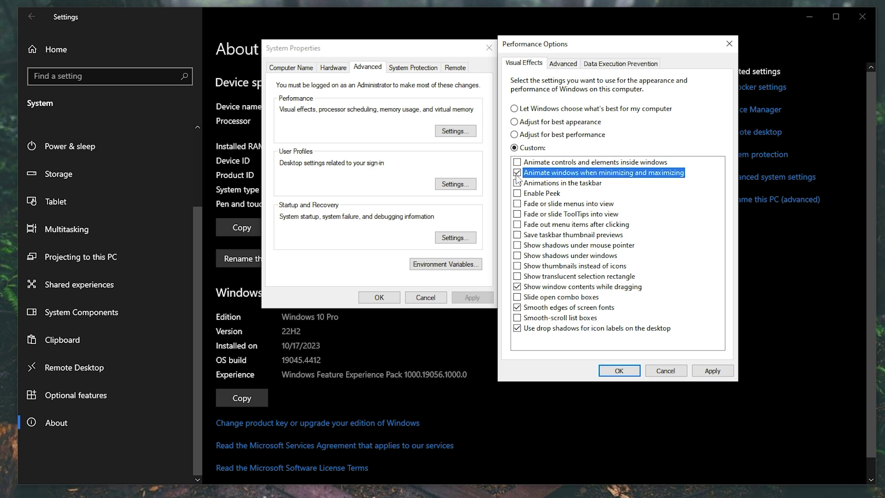
left_click(517, 194)
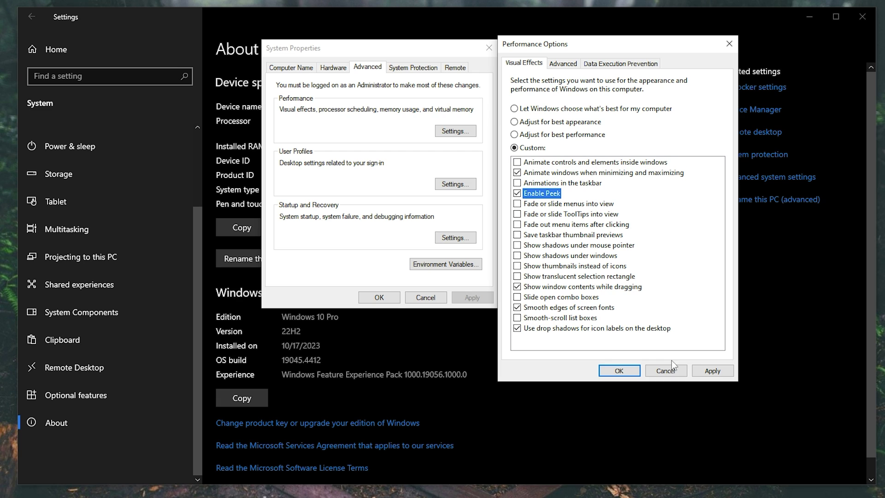
left_click(707, 371)
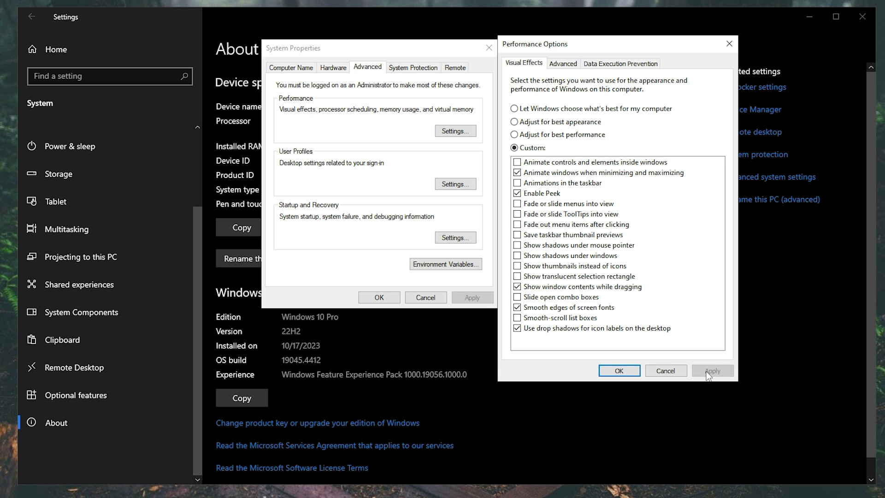
left_click(632, 373)
left_click(380, 298)
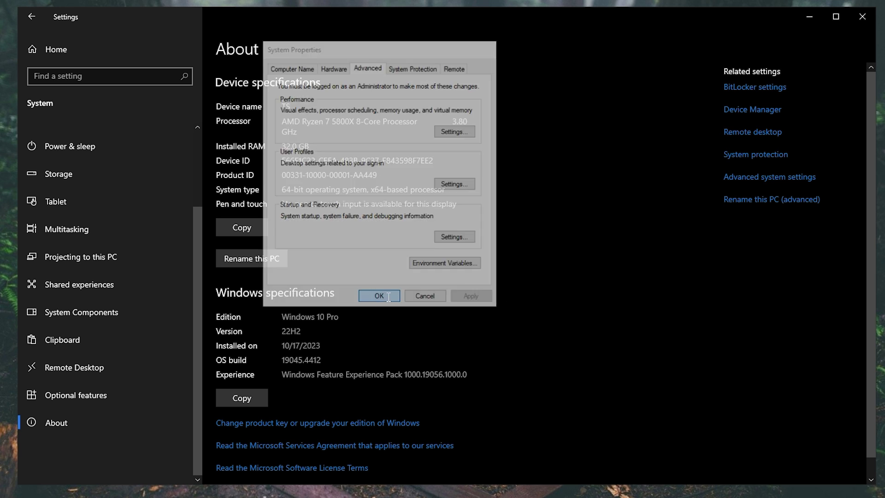
left_click(860, 21)
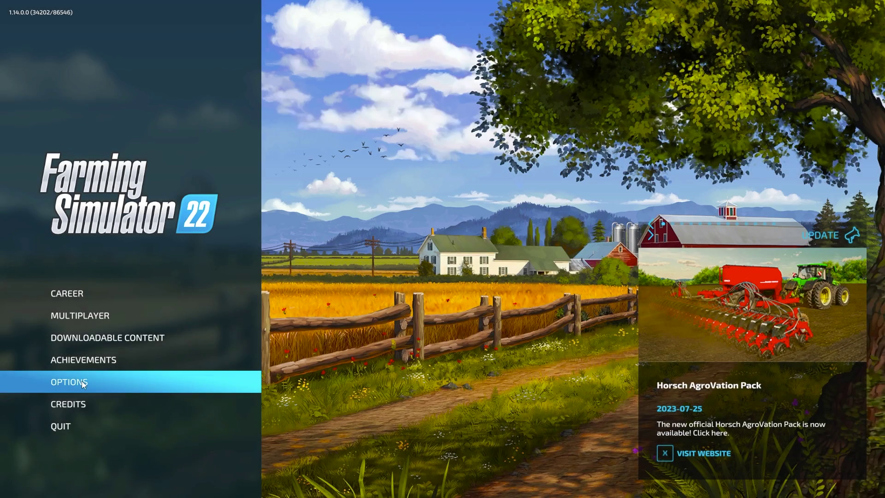
Switch to Farming Simulator 22 and open the display settings in its options.
left_click(81, 380)
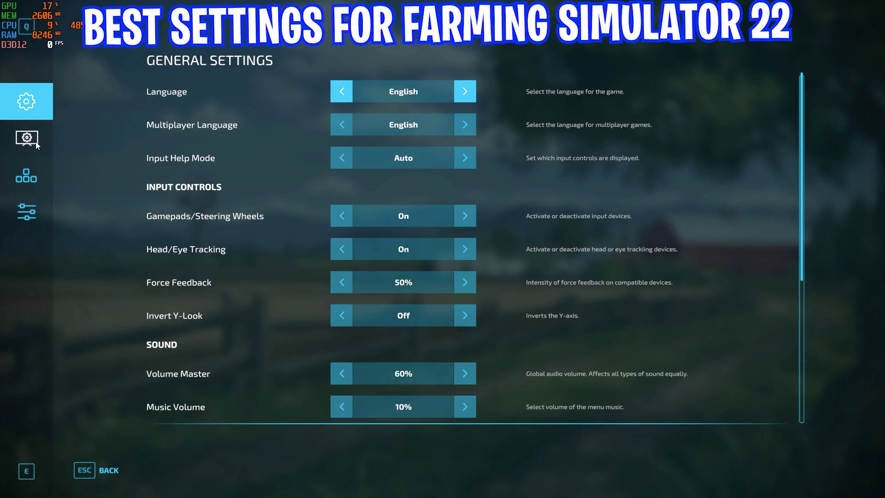
left_click(36, 143)
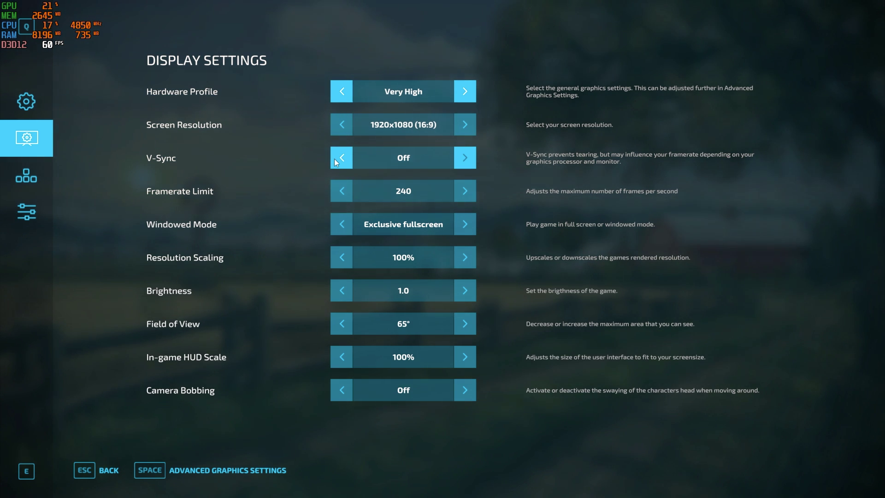
Try a framerate limit of 144, 90% resolution scaling and a 66° field of view, restoring each setting.
left_click(335, 191)
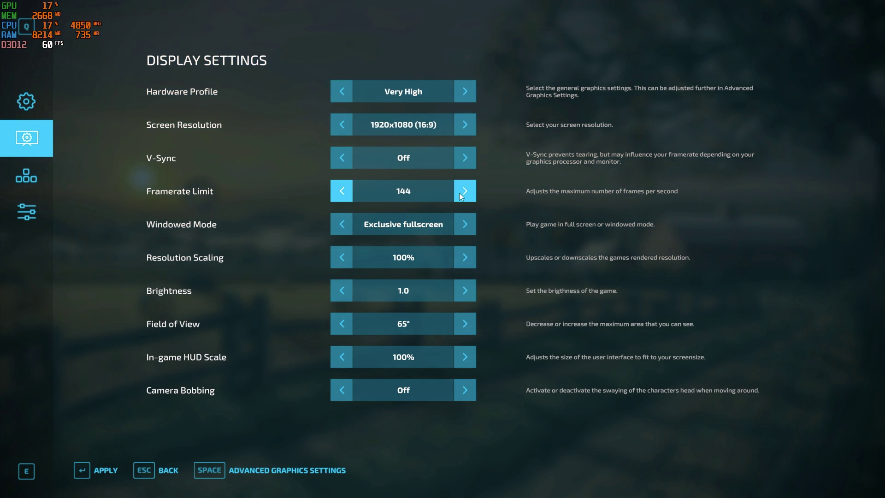
left_click(459, 192)
left_click(341, 257)
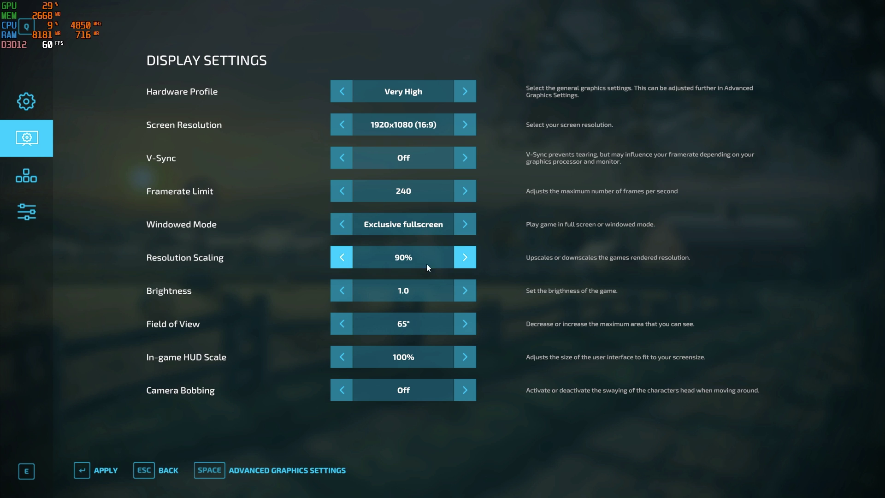
left_click(464, 257)
left_click(459, 326)
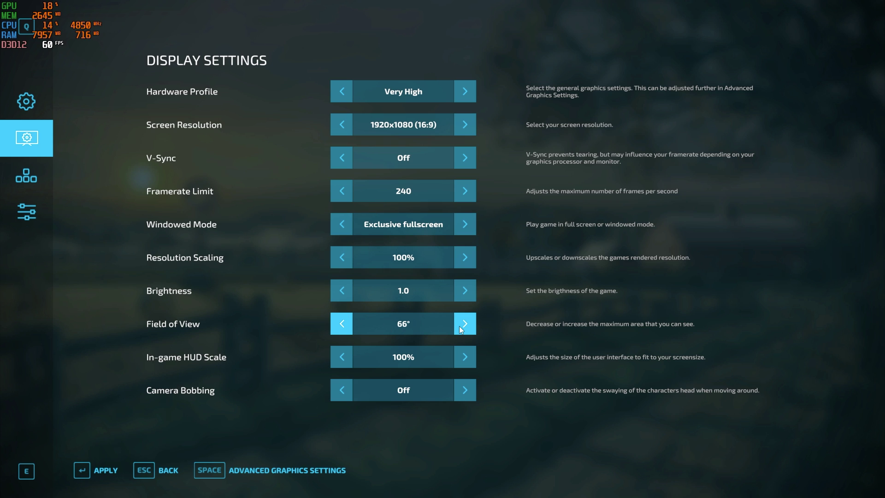
left_click(341, 324)
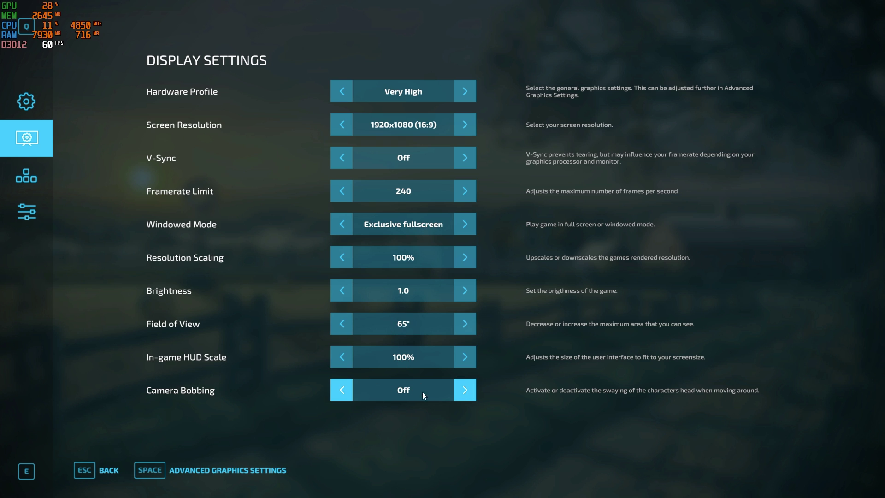
In the advanced graphics settings, turn Post-process Anti-Aliasing off and set FidelityFX Super Resolution 3 to Quality.
left_click(166, 471)
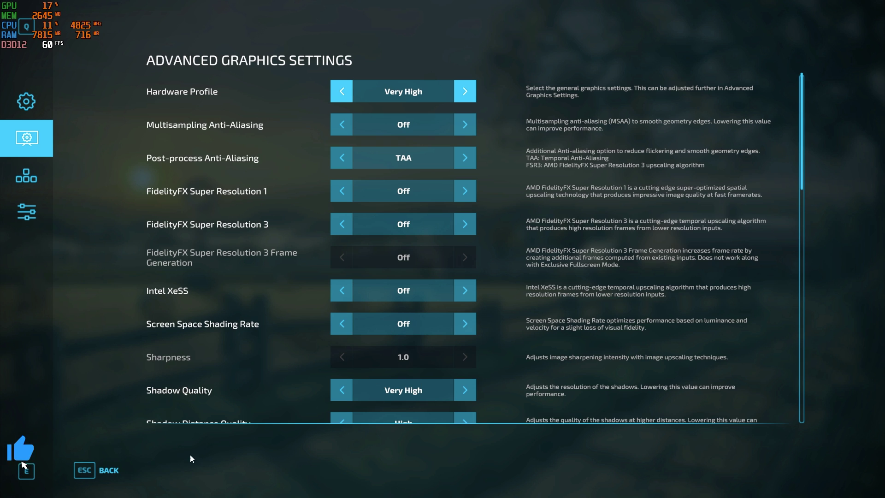
left_click(335, 160)
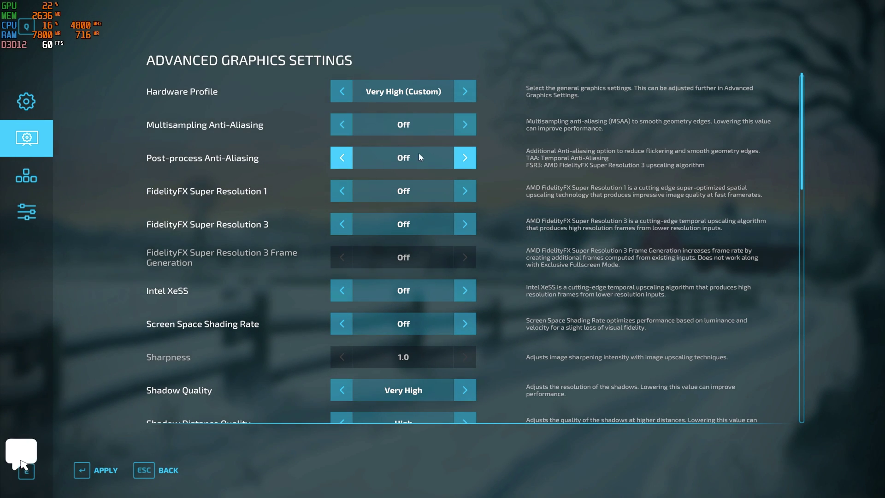
left_click(464, 225)
left_click(464, 224)
left_click(464, 225)
left_click(464, 225)
left_click(464, 224)
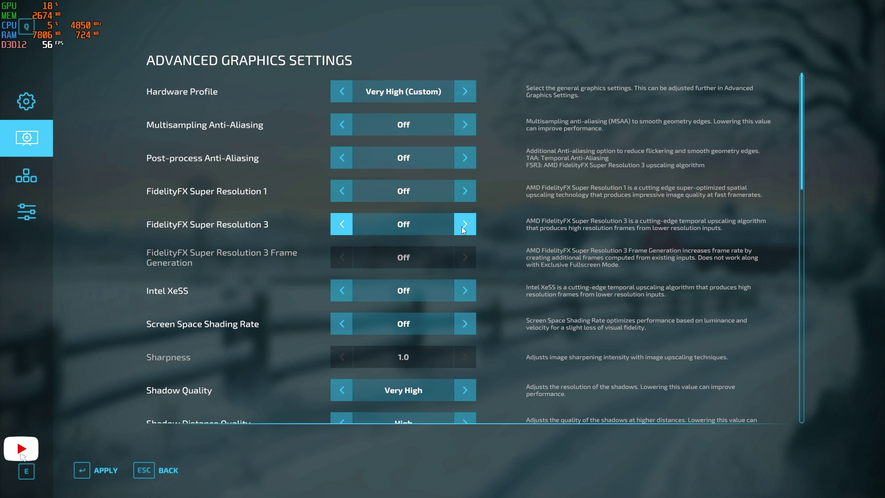
left_click(463, 225)
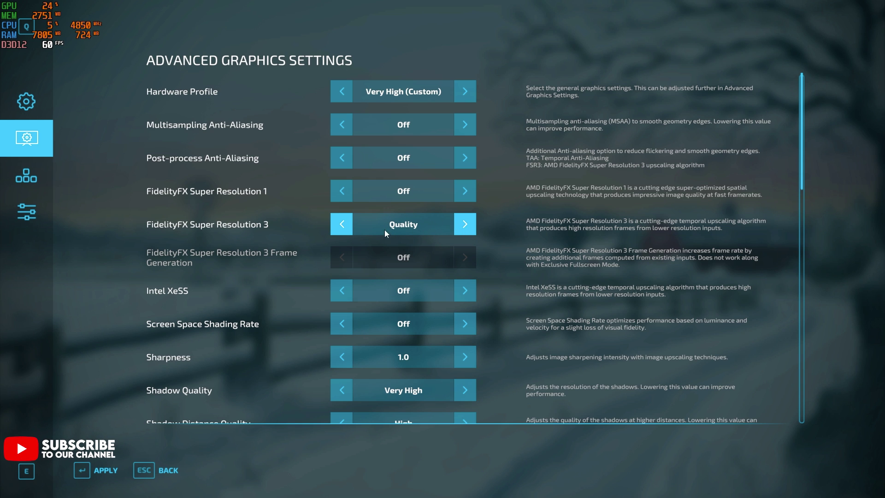
Set both Shadow Quality and Shadow Distance Quality to Medium.
scroll(459, 317, "down", 3)
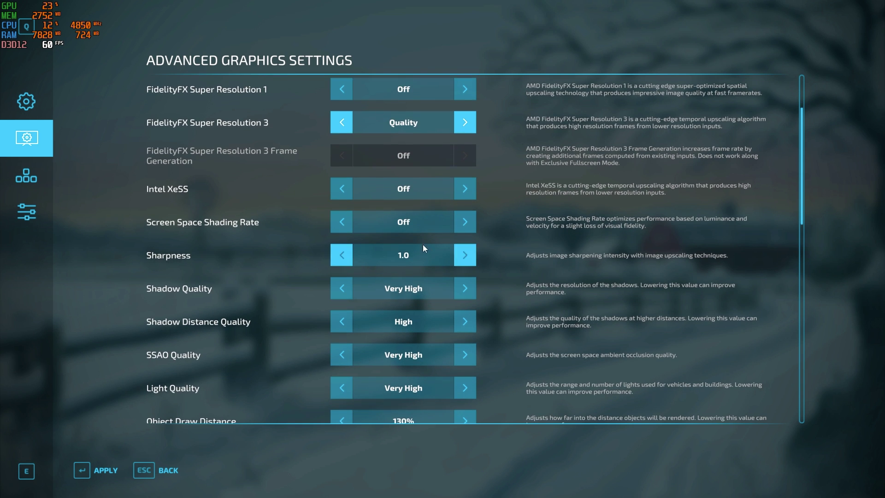
left_click(342, 288)
left_click(342, 289)
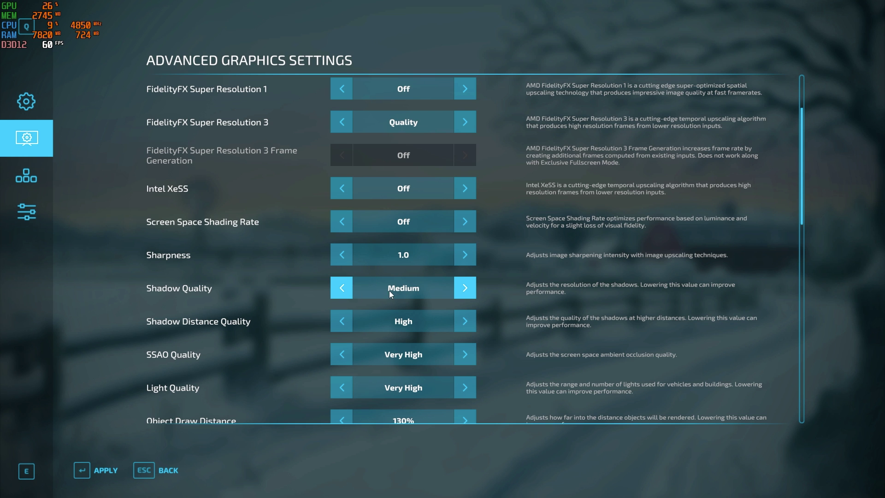
left_click(336, 321)
Lower the SSAO Quality to Low in the advanced graphics settings.
scroll(392, 360, "down", 3)
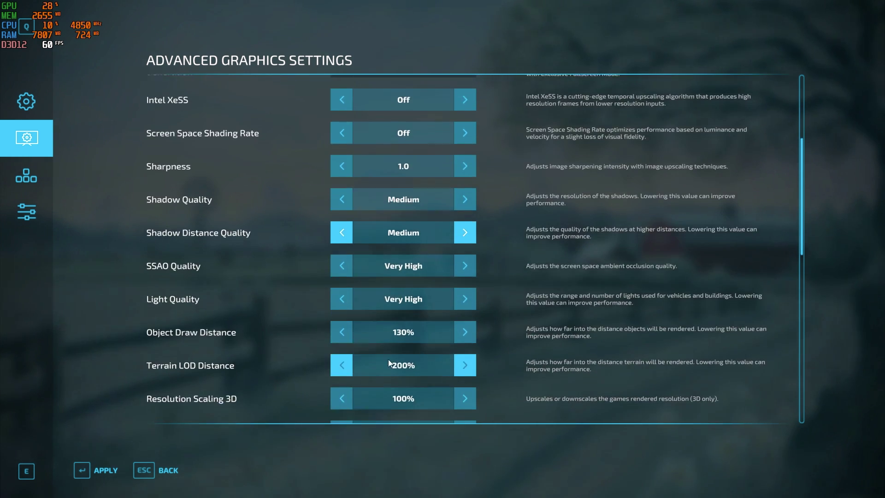
left_click(343, 251)
left_click(343, 252)
left_click(343, 252)
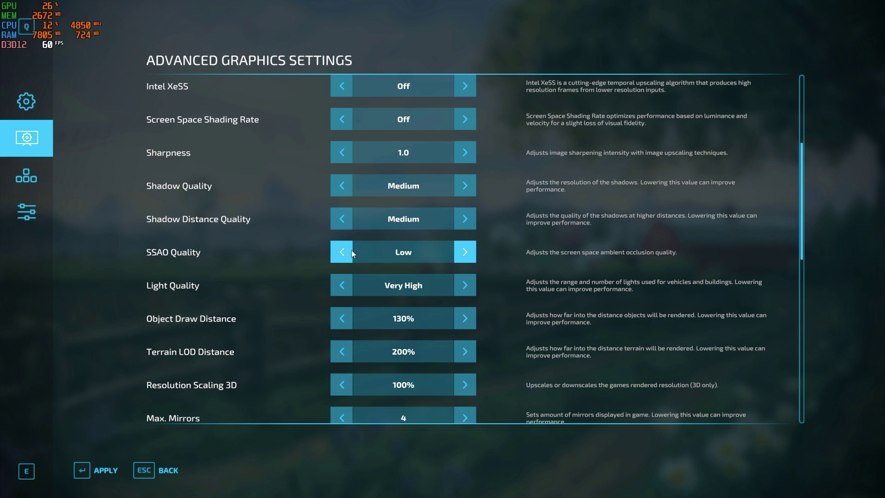
Set SSAO Quality to Medium and Light Quality to Low in the advanced graphics settings.
left_click(335, 251)
left_click(465, 255)
left_click(465, 256)
left_click(345, 284)
left_click(345, 285)
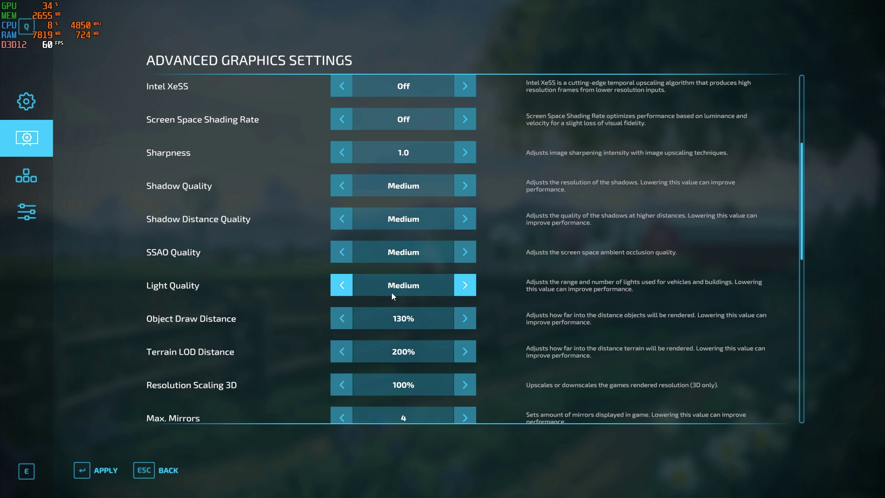
left_click(340, 284)
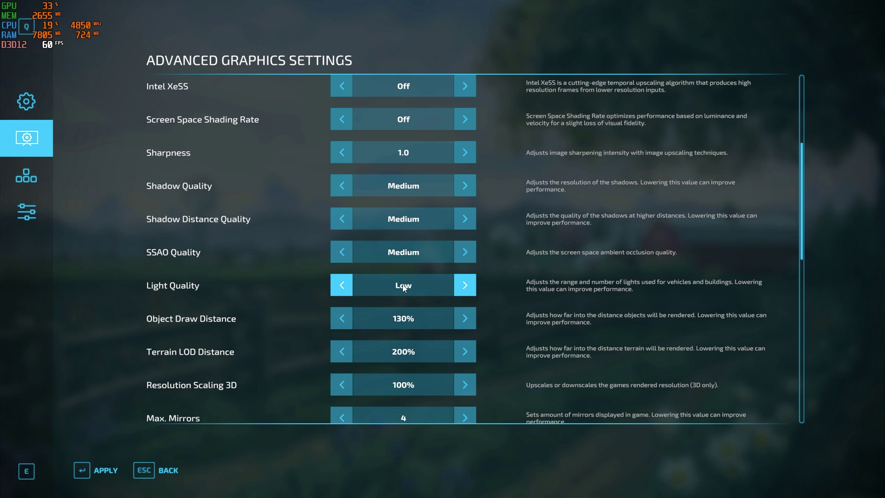
Reduce the Object Draw Distance to 80%.
left_click(343, 322)
left_click(342, 323)
left_click(343, 325)
left_click(342, 325)
left_click(343, 325)
left_click(343, 325)
left_click(342, 325)
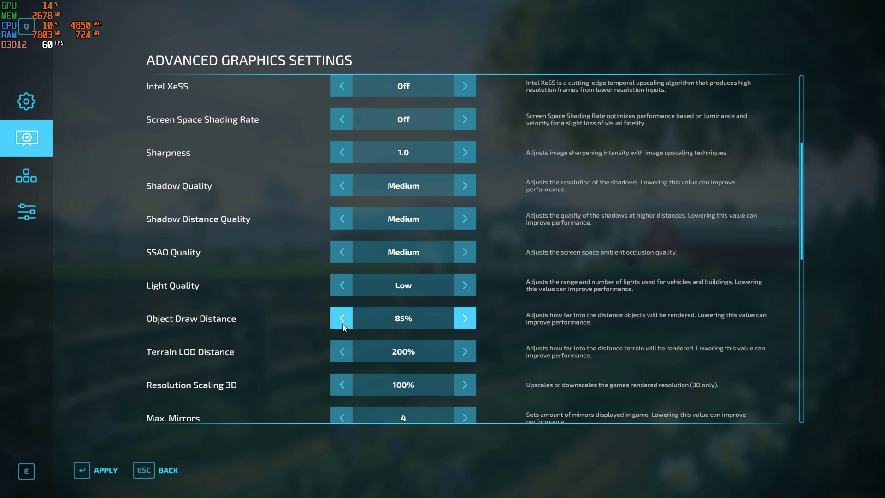
left_click(342, 325)
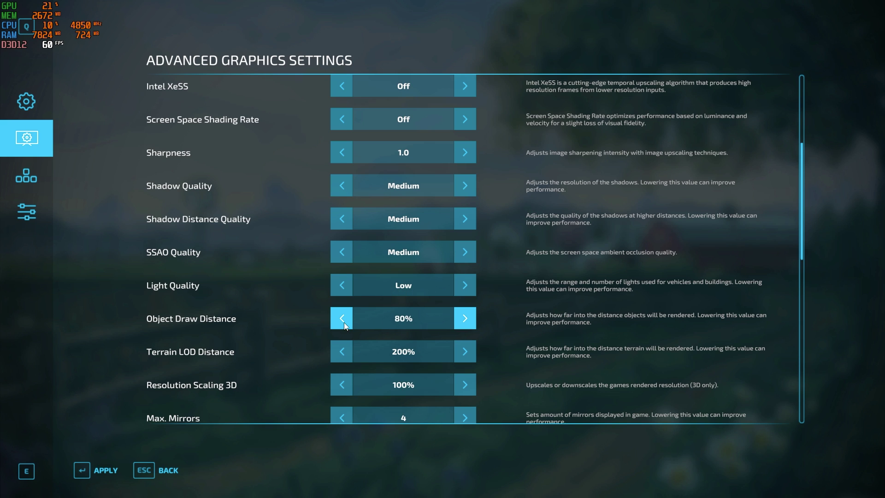
Reduce the Terrain LOD Distance to 80%.
left_click(336, 353)
left_click(336, 353)
left_click(336, 353)
left_click(336, 353)
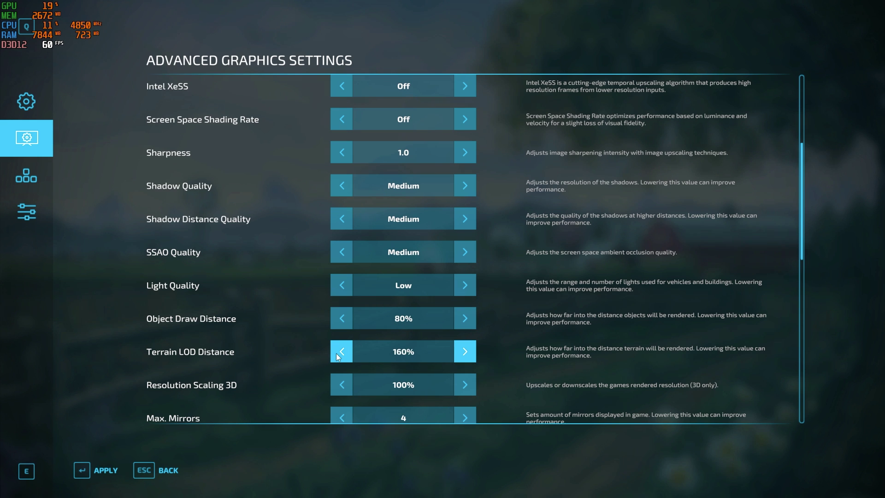
left_click(336, 353)
left_click(336, 353)
left_click(336, 353)
left_click(336, 353)
left_click(336, 353)
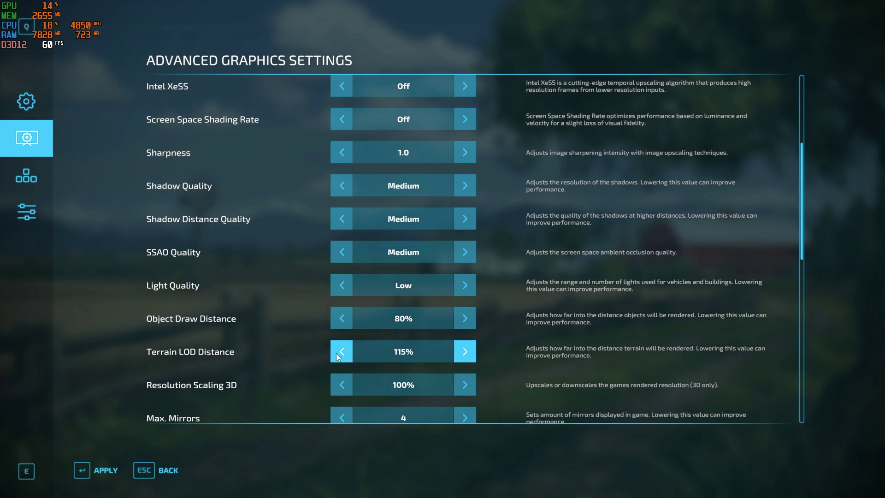
left_click(336, 352)
left_click(336, 353)
left_click(336, 353)
Limit Max. Mirrors to 1 and set Texture Filtering to Aniso 2x.
scroll(390, 355, "down", 3)
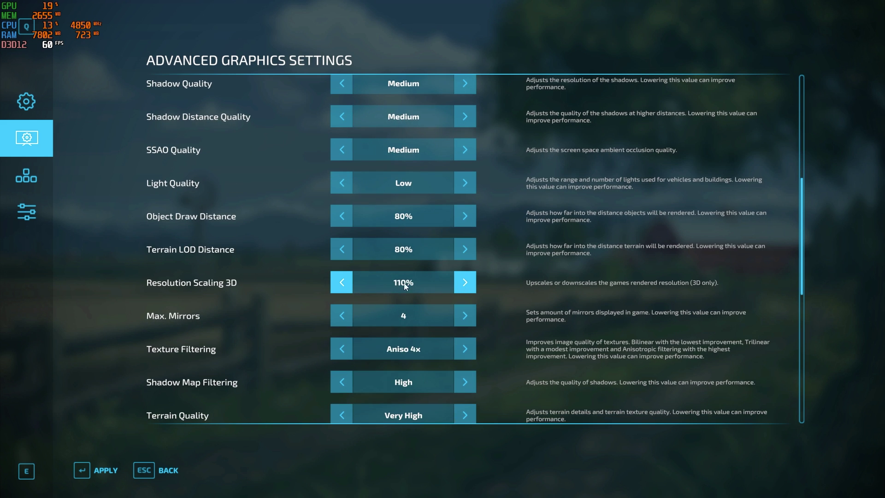
left_click(347, 317)
left_click(347, 317)
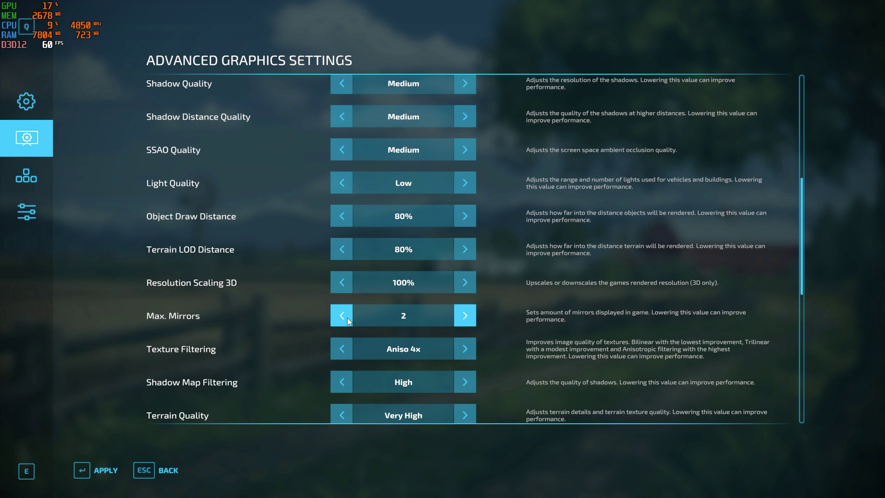
left_click(347, 317)
left_click(337, 345)
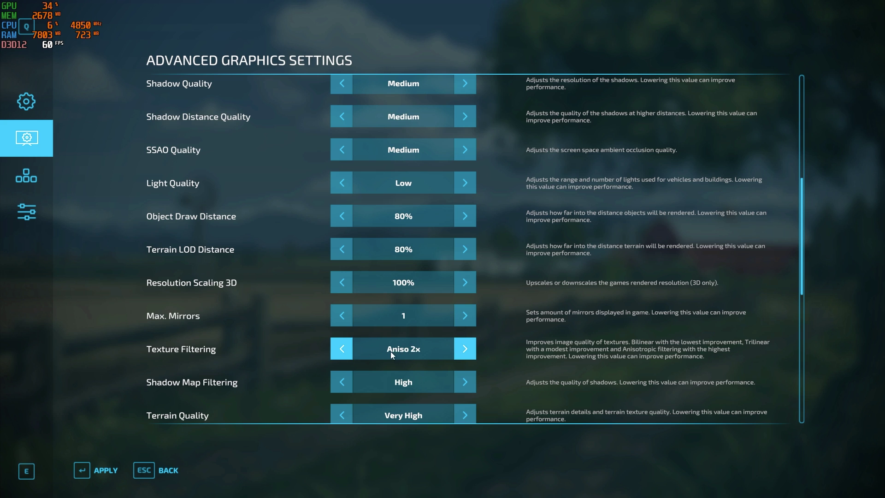
Set Shadow Map Filtering to Low and Terrain Quality to High.
left_click(344, 381)
scroll(394, 379, "down", 3)
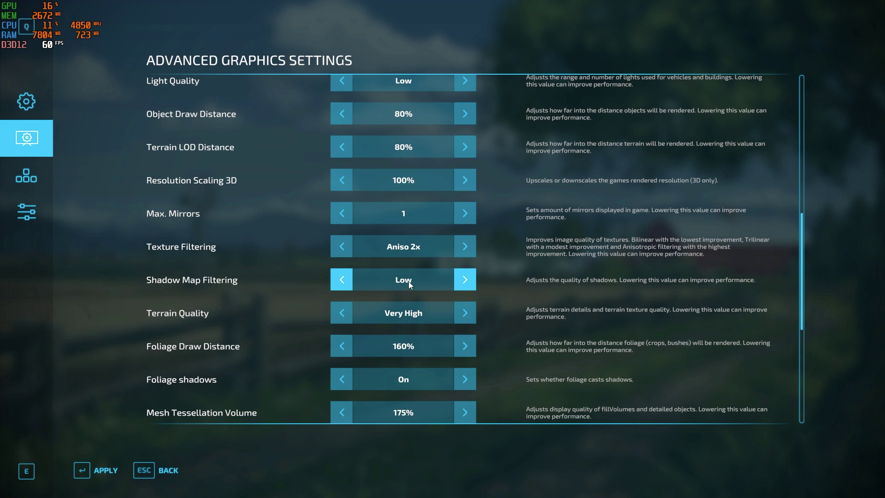
left_click(349, 314)
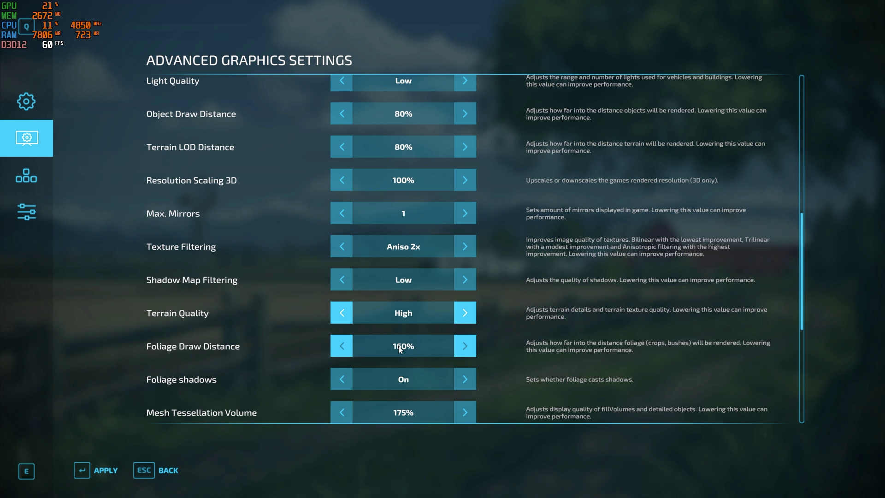
Reduce the Foliage Draw Distance to 85% and turn Foliage shadows off.
left_click(345, 346)
left_click(346, 346)
left_click(345, 347)
double_click(345, 346)
double_click(346, 346)
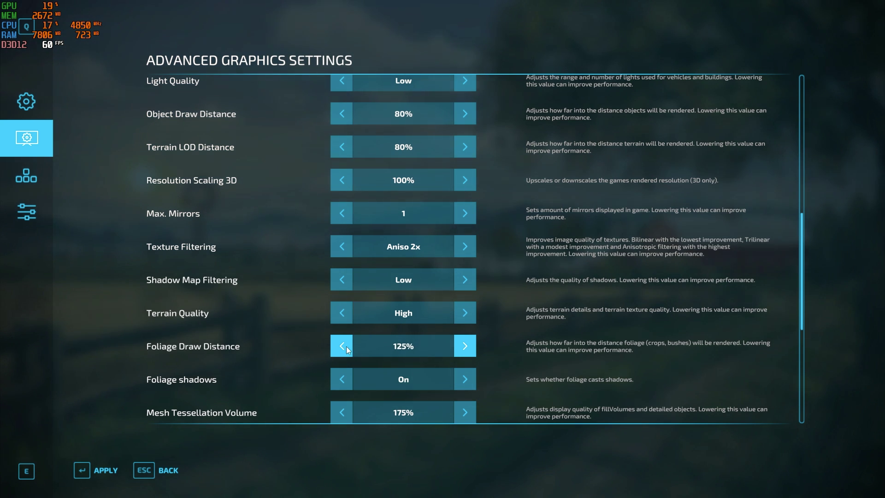
double_click(347, 346)
left_click(347, 346)
double_click(346, 346)
left_click(346, 347)
left_click(347, 347)
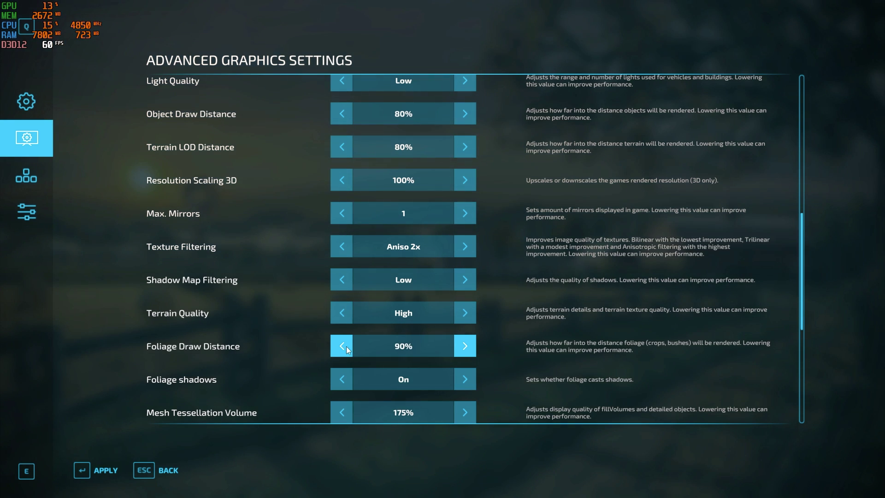
left_click(347, 346)
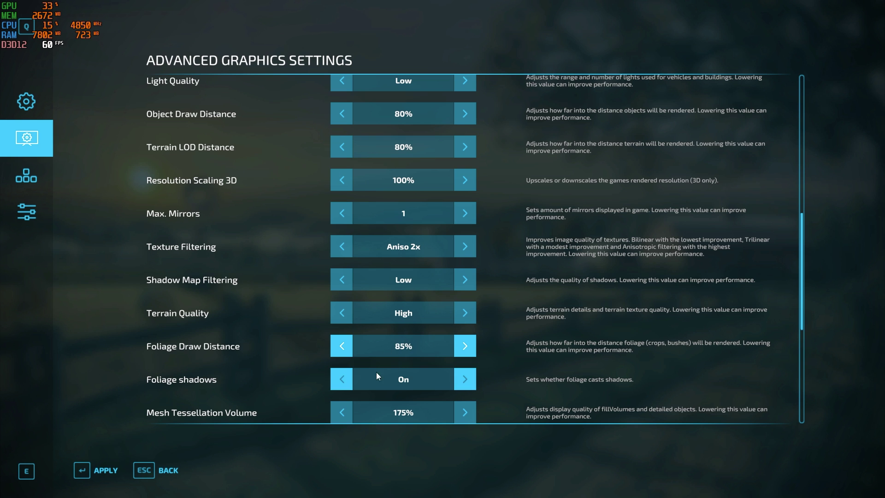
left_click(392, 377)
Reduce the Mesh Tessellation Volume to 90%.
scroll(401, 345, "down", 5)
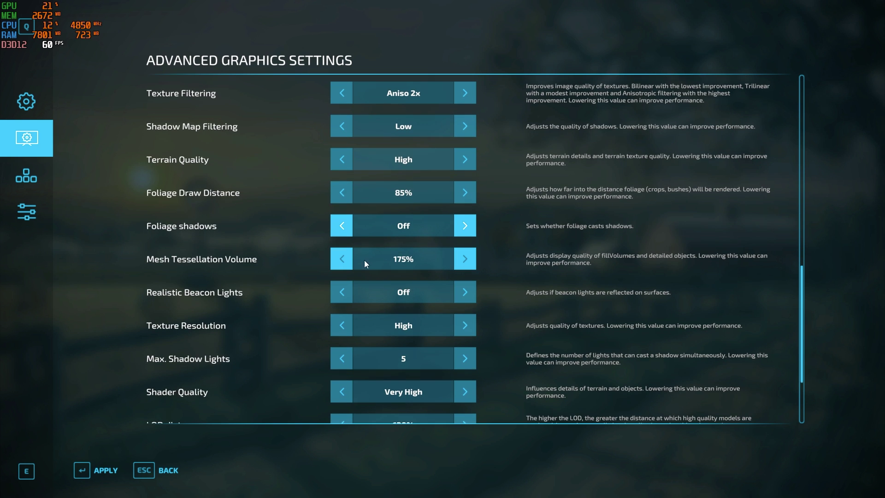
left_click(348, 259)
left_click(348, 259)
left_click(349, 259)
left_click(348, 259)
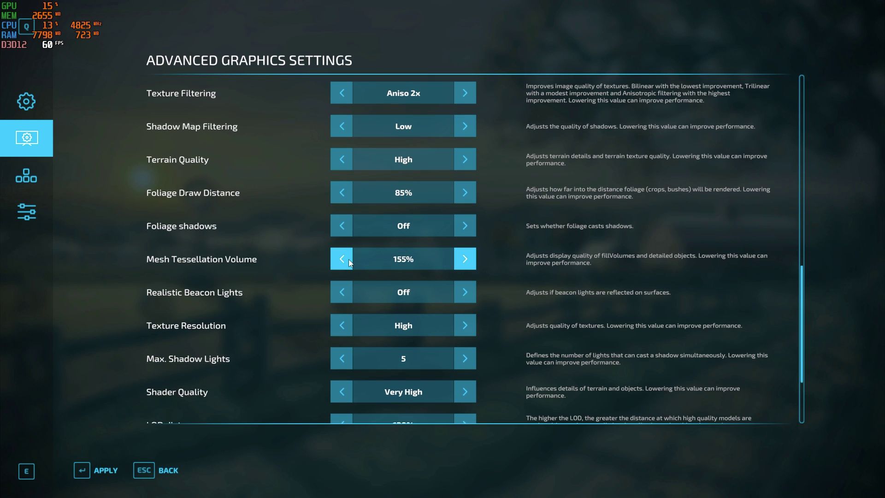
left_click(349, 259)
left_click(348, 259)
left_click(348, 259)
left_click(348, 259)
left_click(348, 259)
left_click(348, 259)
left_click(349, 259)
left_click(349, 259)
left_click(349, 259)
left_click(349, 259)
left_click(348, 259)
left_click(349, 259)
left_click(348, 259)
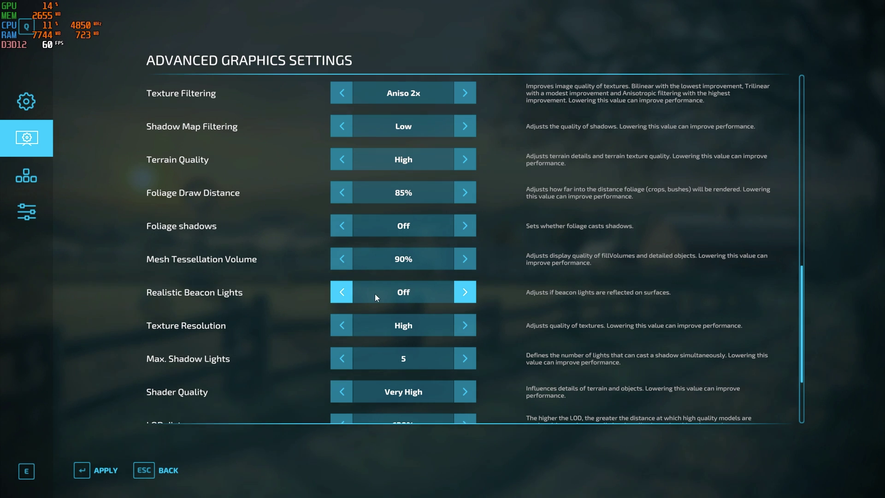
Set Texture Resolution to Low and limit Max. Shadow Lights to 1.
left_click(351, 324)
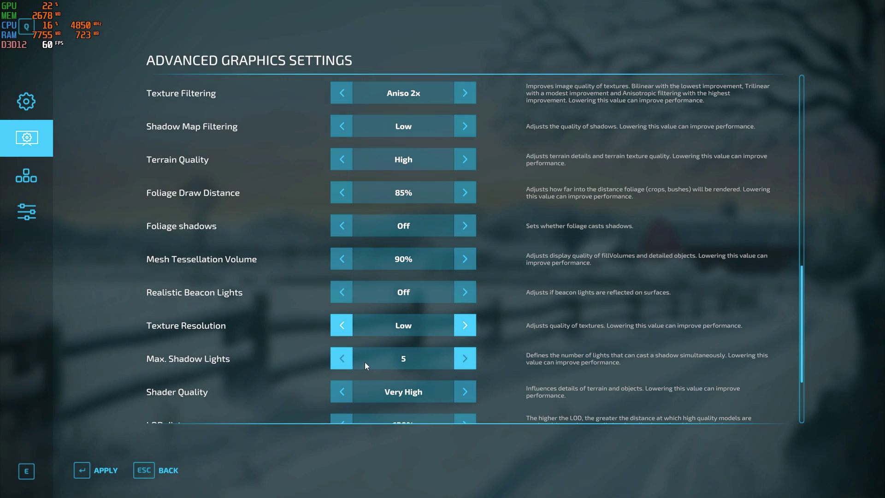
left_click(344, 361)
left_click(343, 360)
left_click(344, 360)
left_click(344, 360)
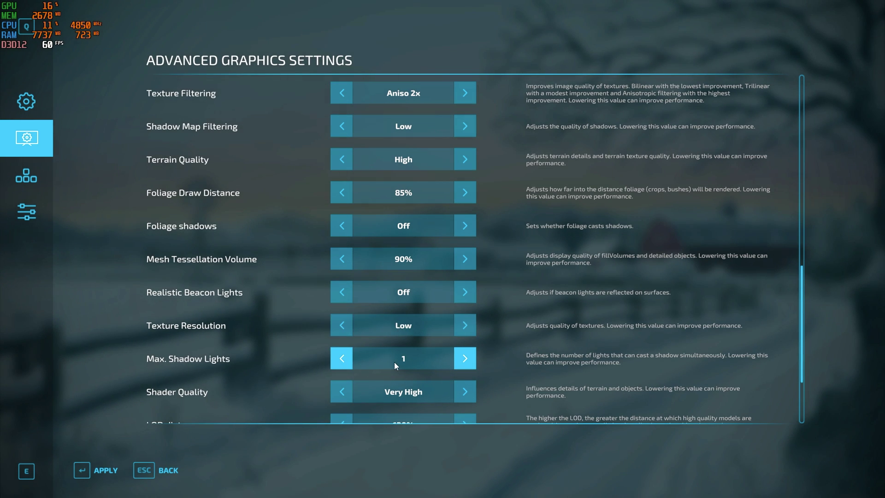
Lower the Shader Quality to High in the advanced graphics settings.
left_click(341, 392)
scroll(364, 394, "down", 3)
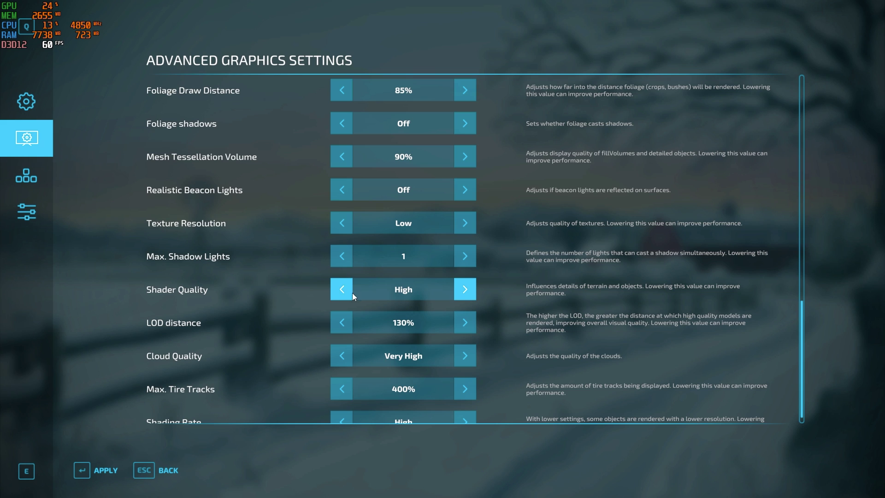